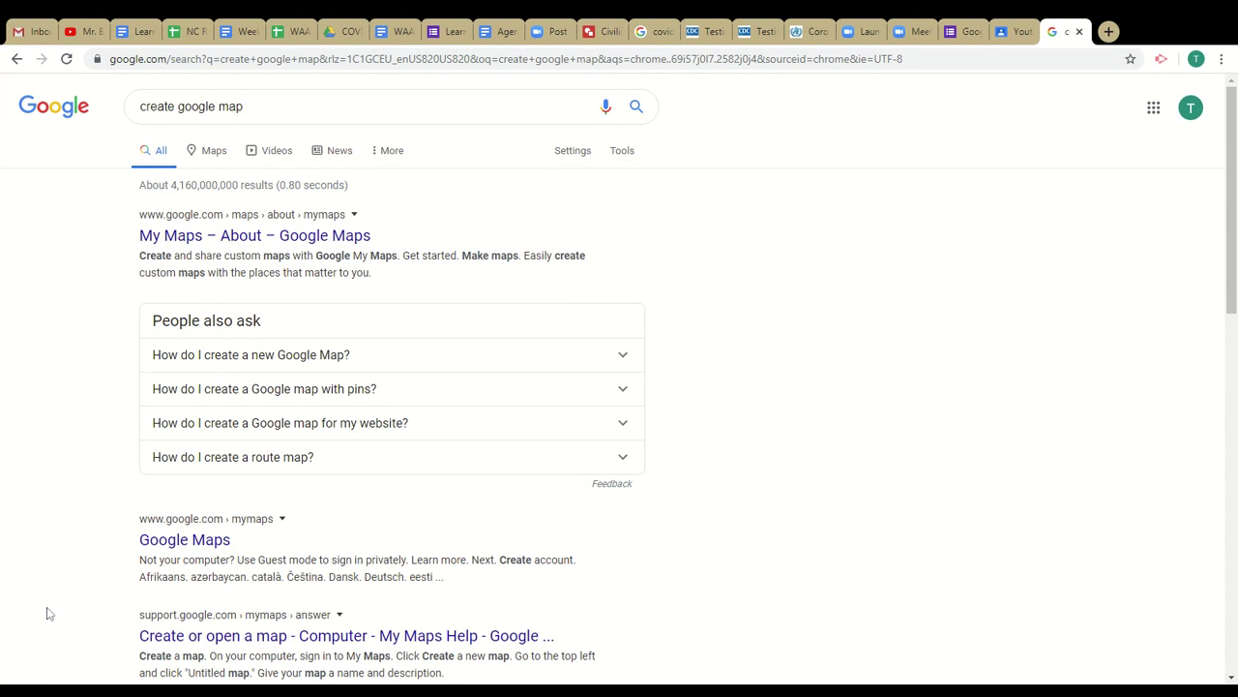
- Open the Google My Maps site from the search results and create a new map
click(171, 549)
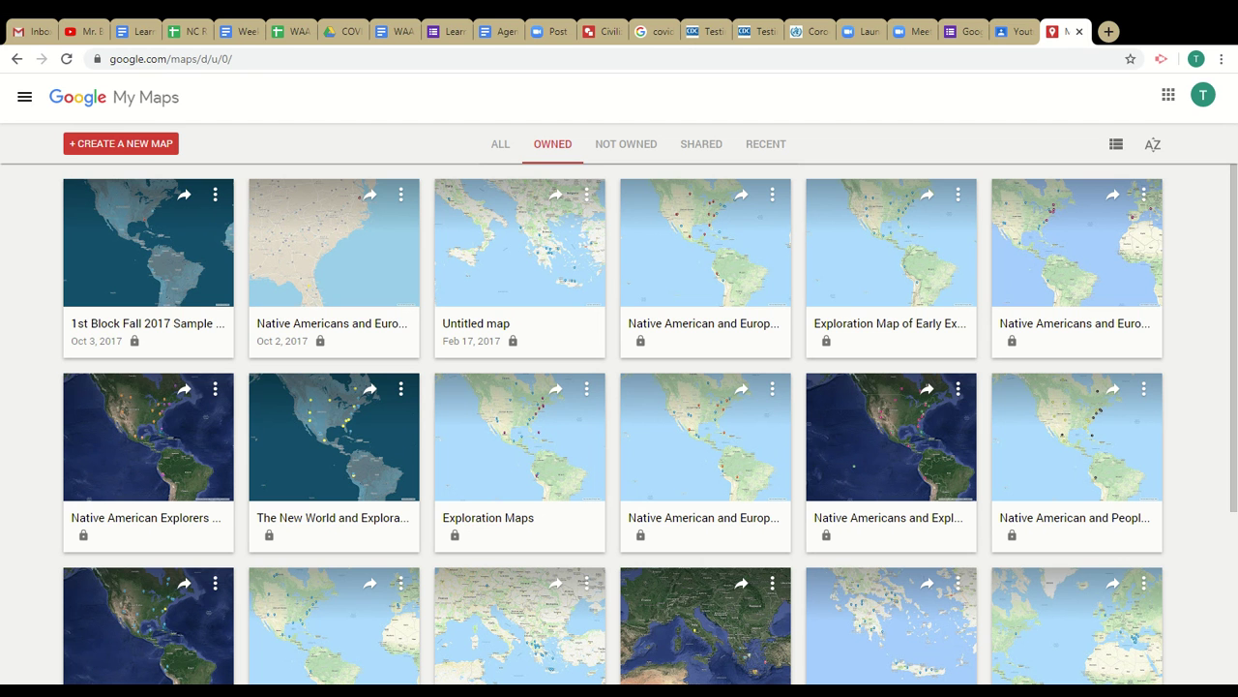
click(135, 150)
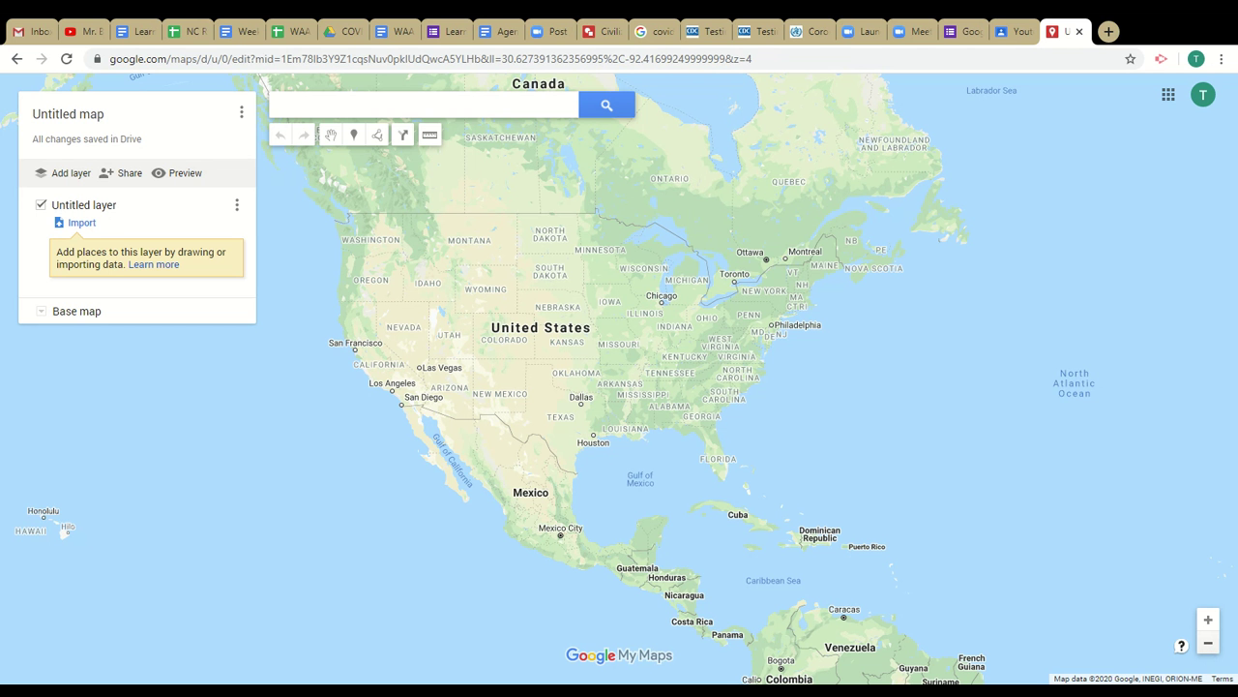
- Place a marker on Mexico City
click(1207, 619)
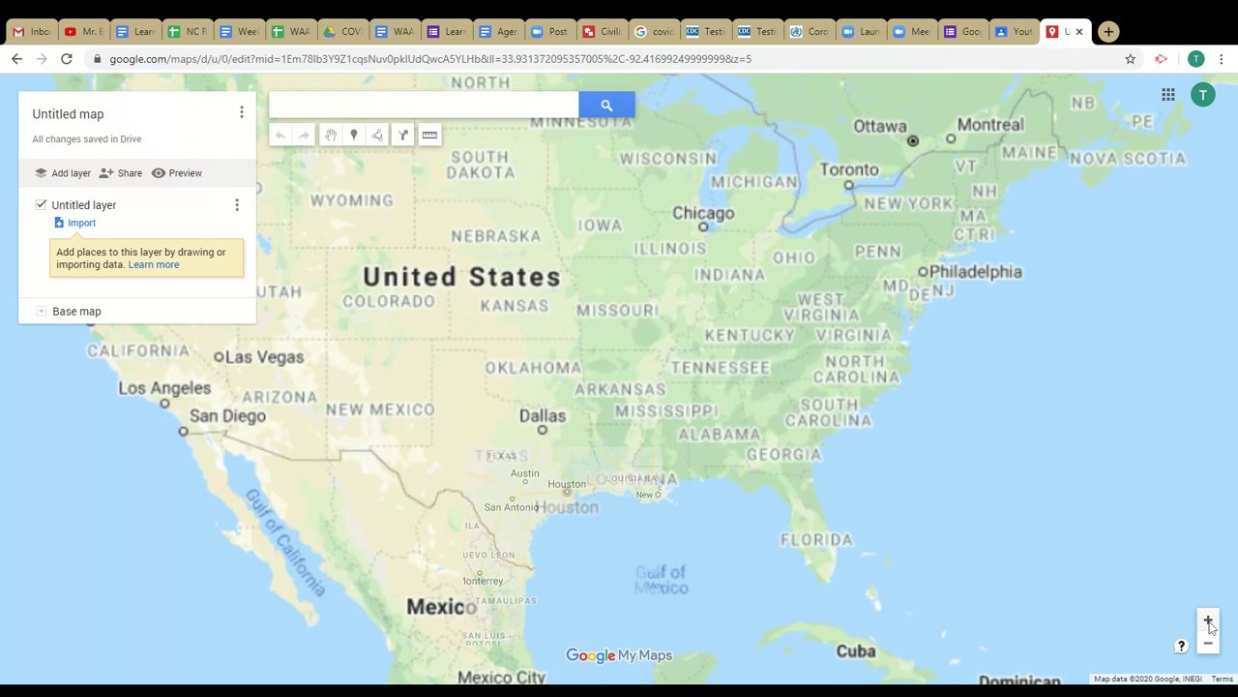
drag(711, 564, 749, 355)
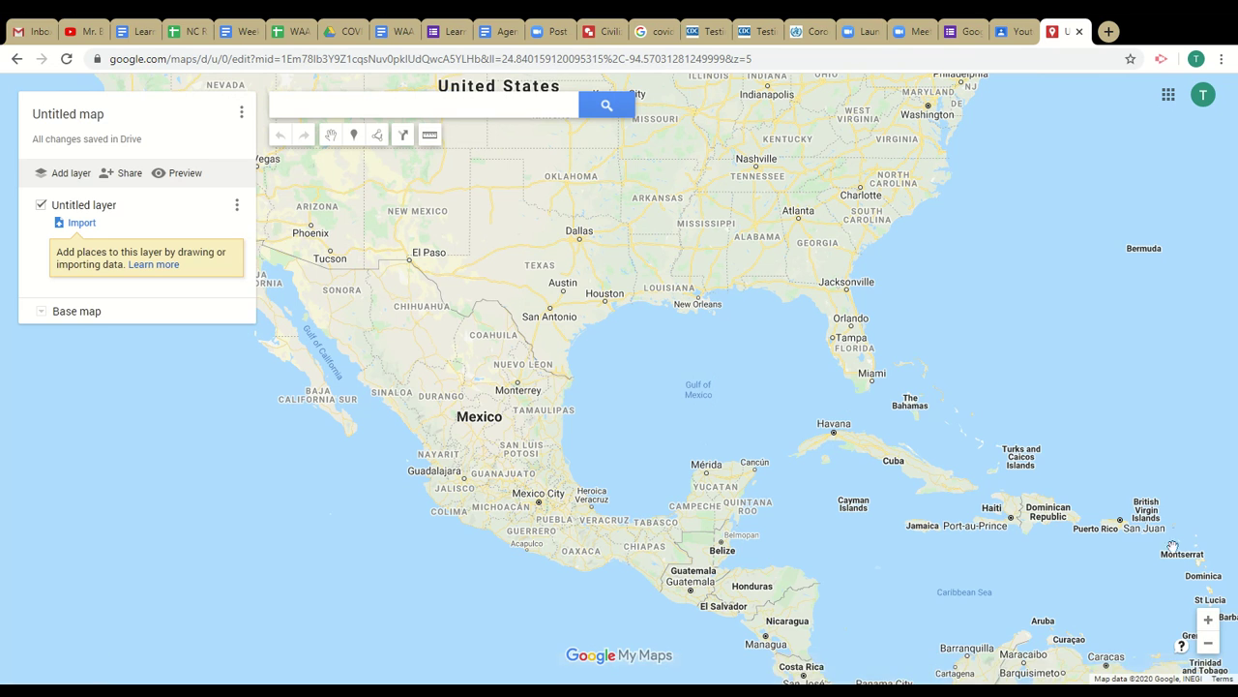
click(1208, 619)
click(1207, 619)
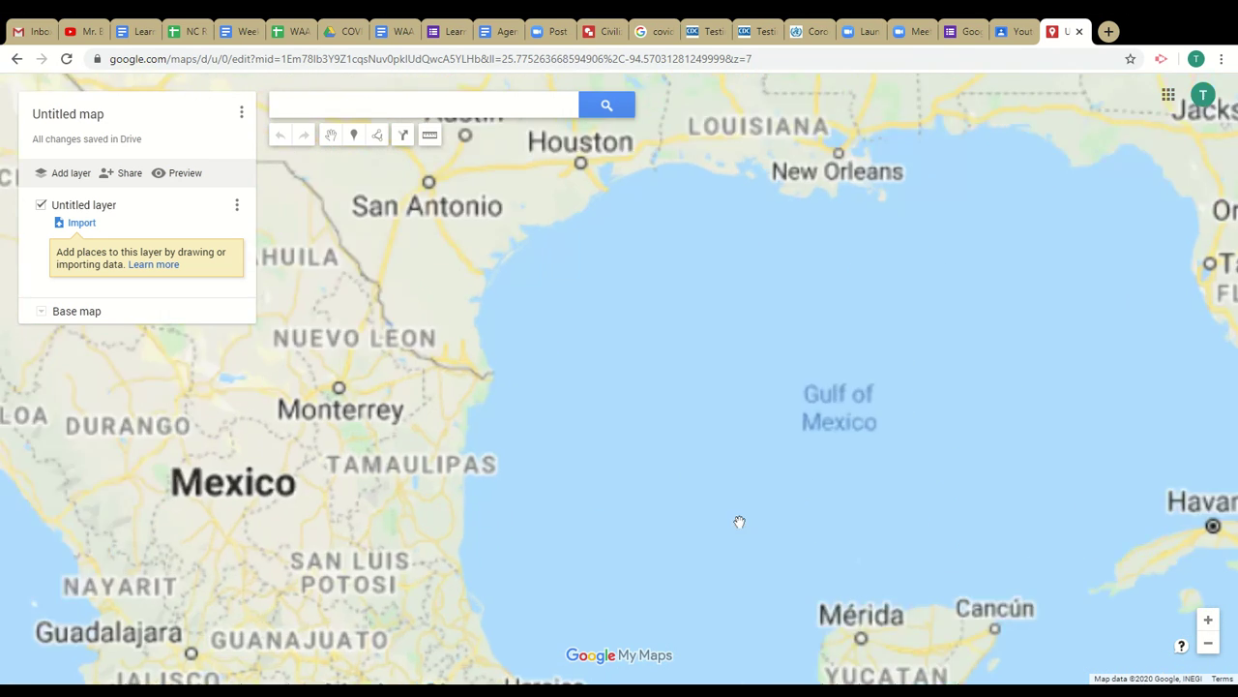
drag(658, 492, 787, 136)
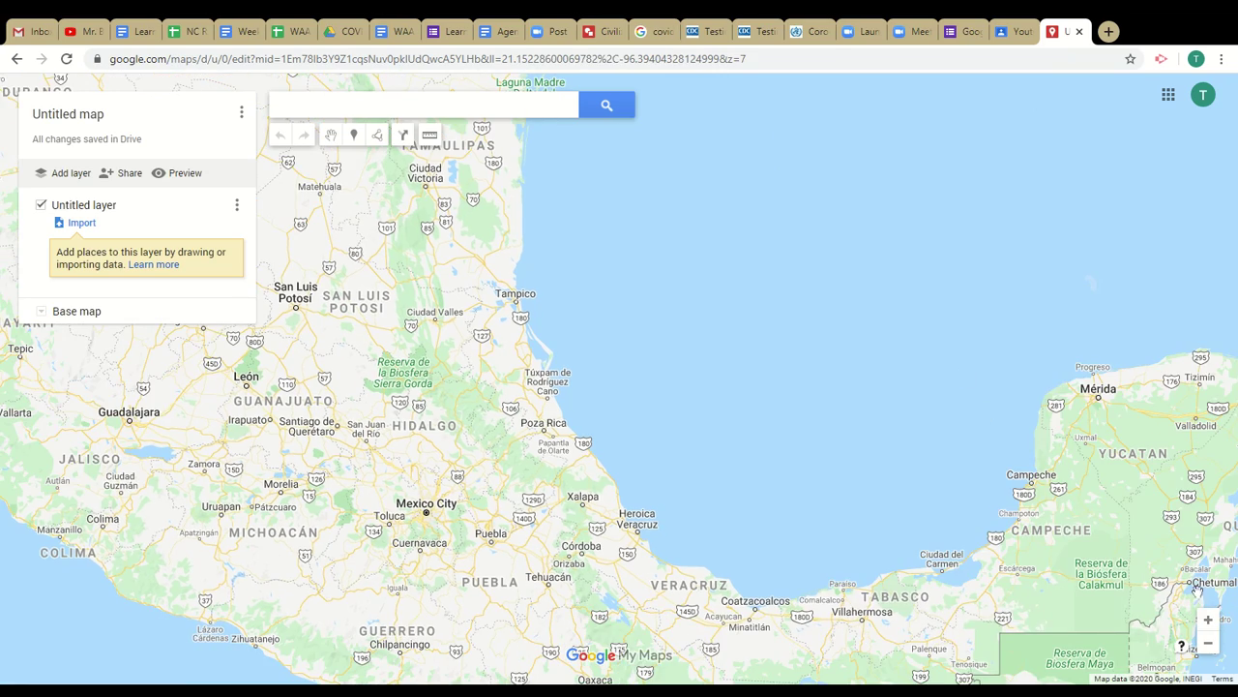
click(1208, 619)
drag(782, 497, 1026, 379)
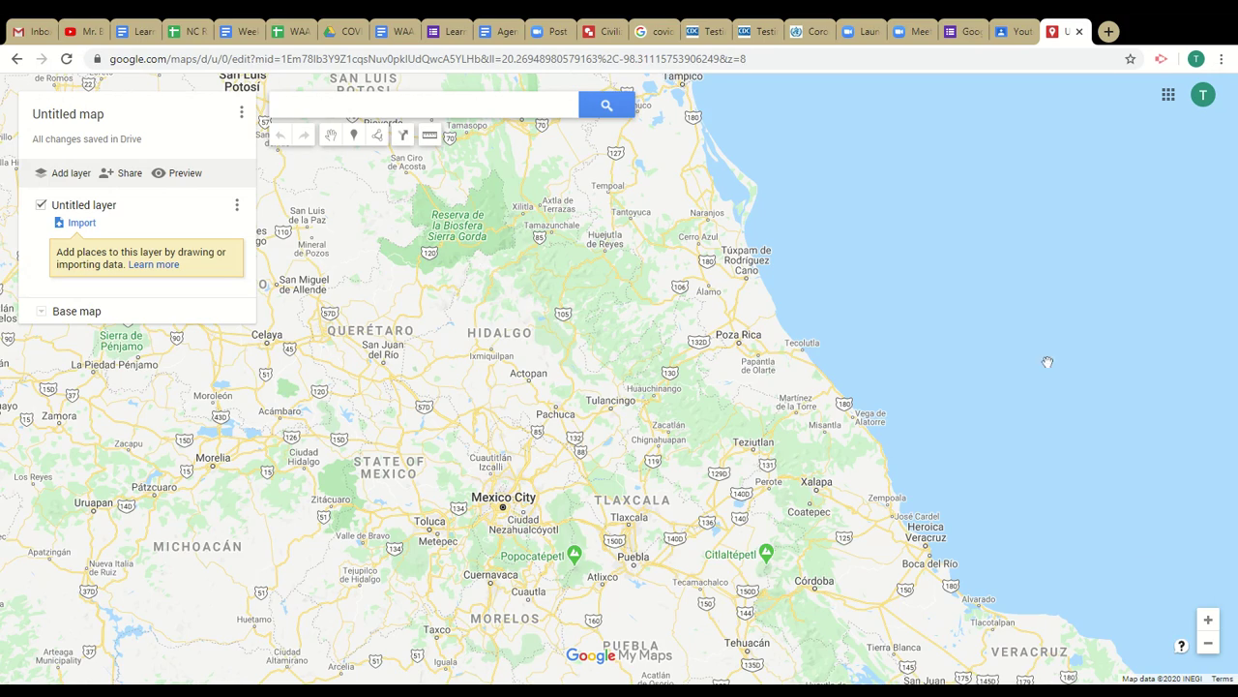
click(1207, 619)
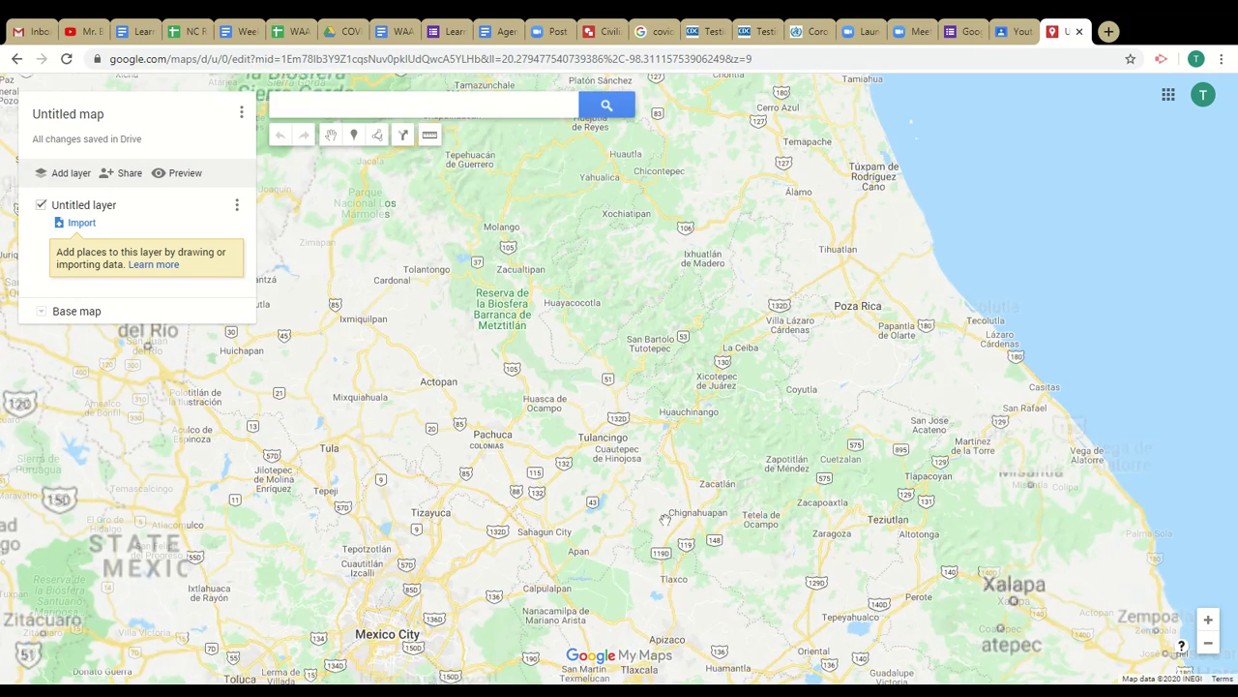
drag(627, 545, 786, 370)
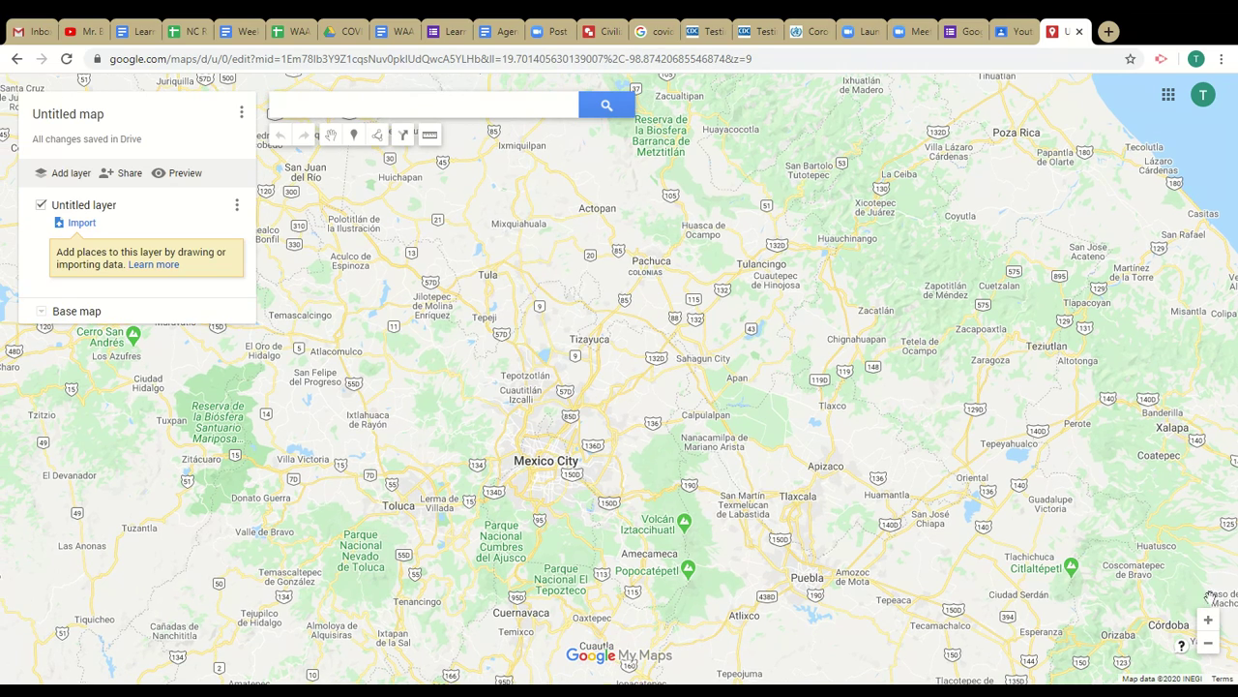
click(1212, 624)
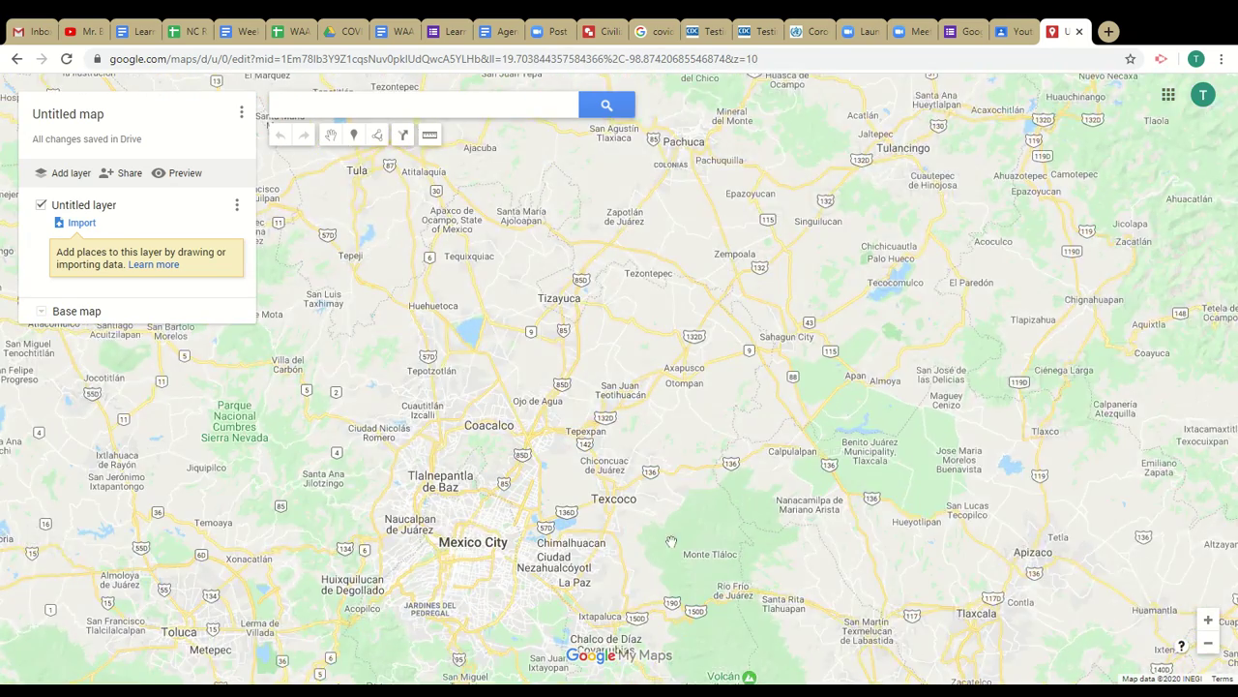
drag(672, 539, 720, 477)
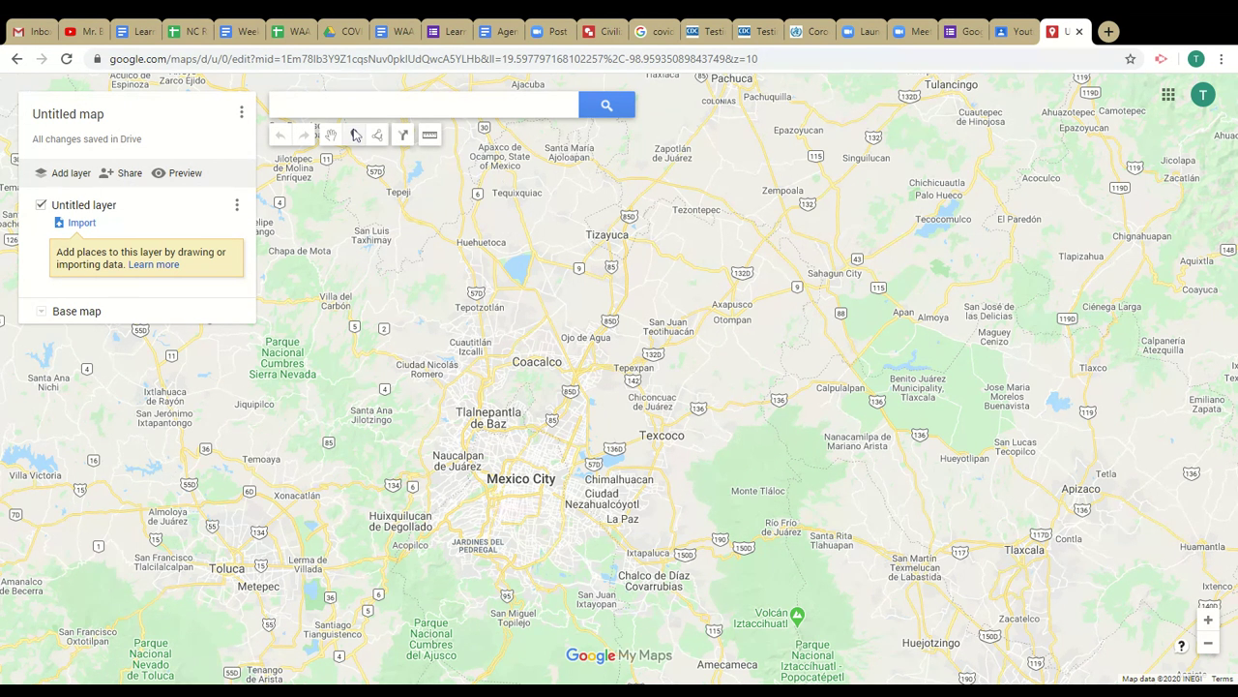
click(354, 135)
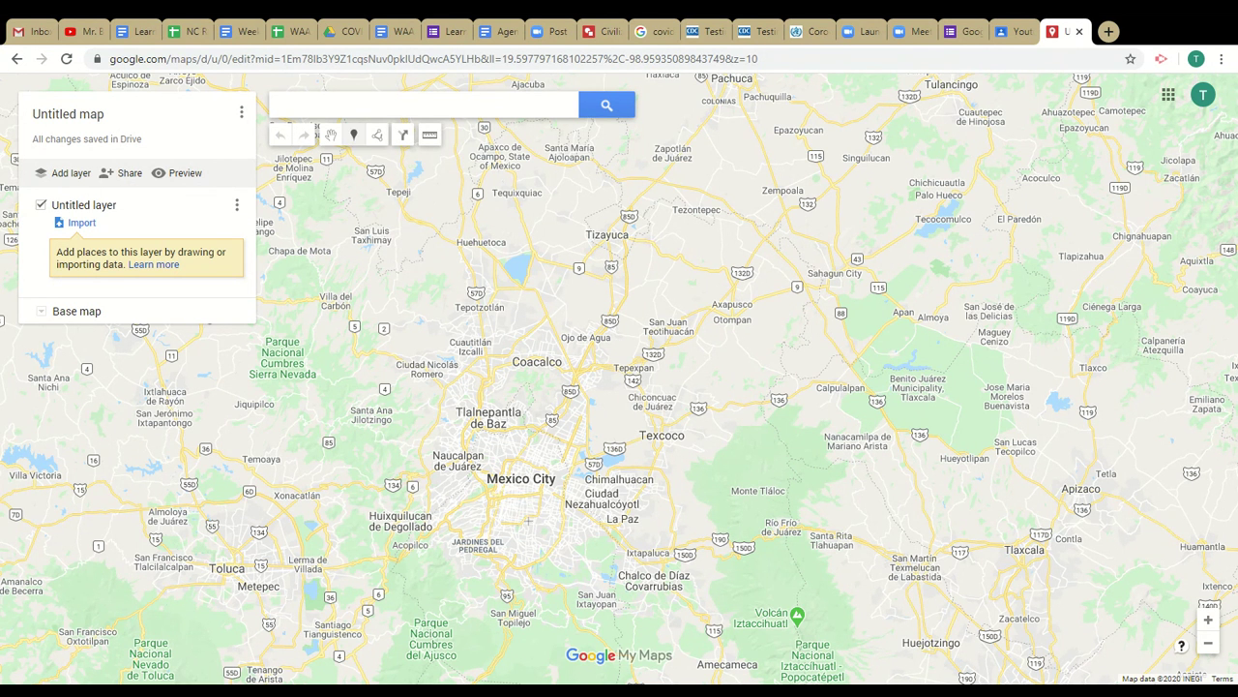
click(521, 465)
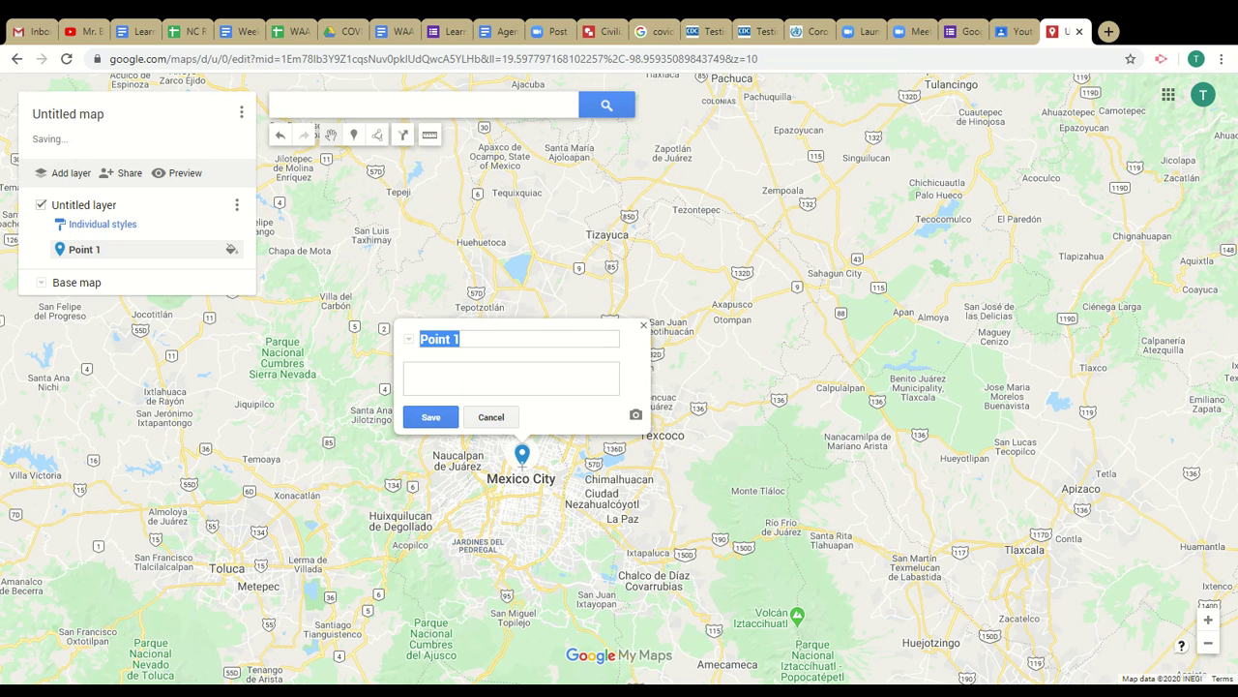
- Title the marker "Technoteclan" and enter "Aztec capital" as its description
key(BackSpace)
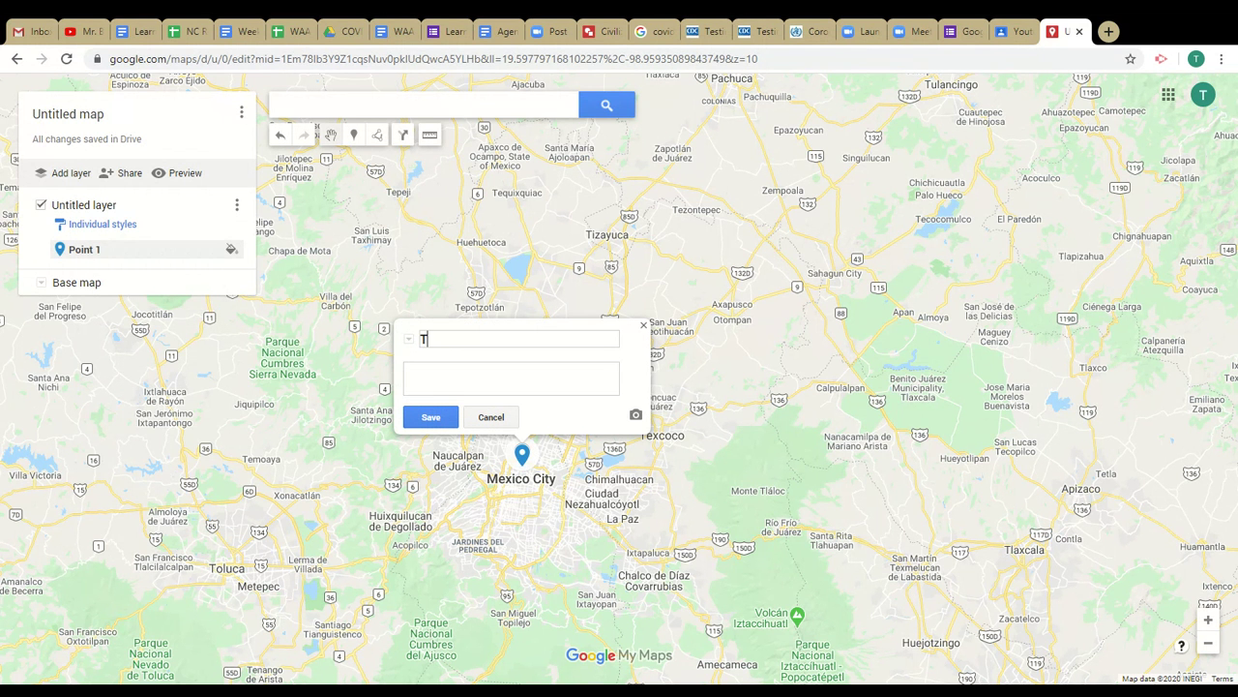
text(Technoteclan)
click(511, 379)
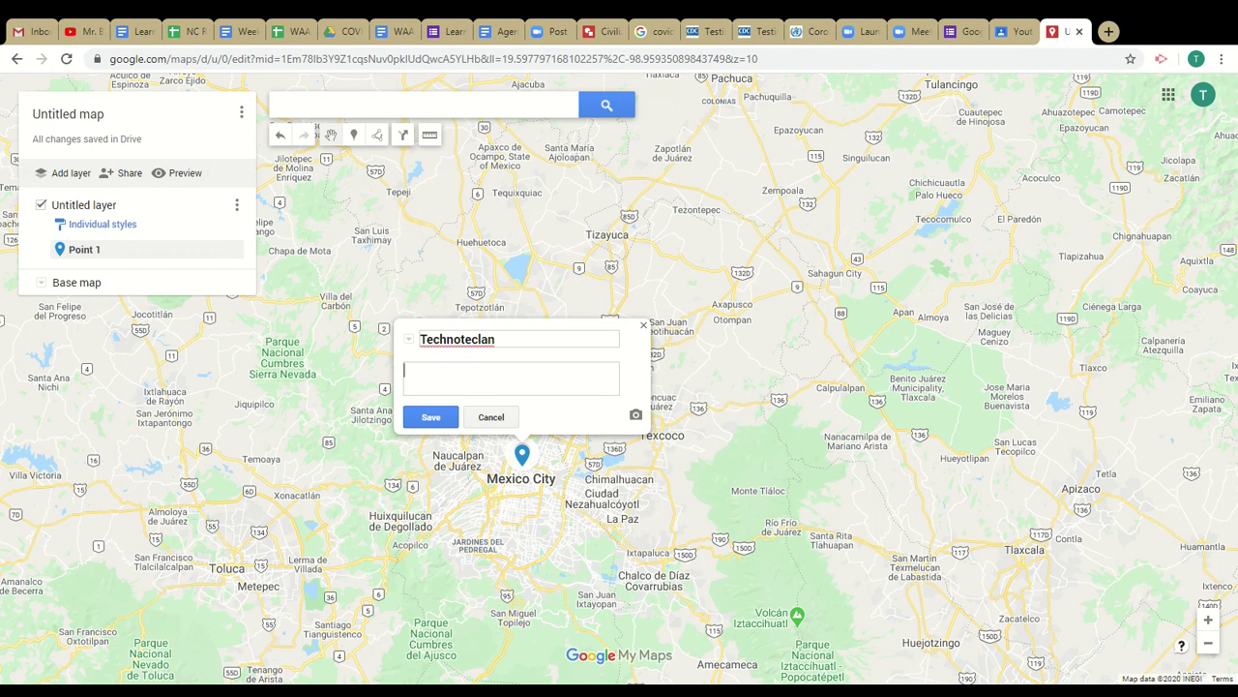
double_click(477, 340)
click(461, 340)
click(511, 378)
text(Aztec C)
key(BackSpace)
text(captial)
double_click(447, 371)
text(capital)
- Start adding an image to the marker and search Google Images for "aztec"
click(636, 416)
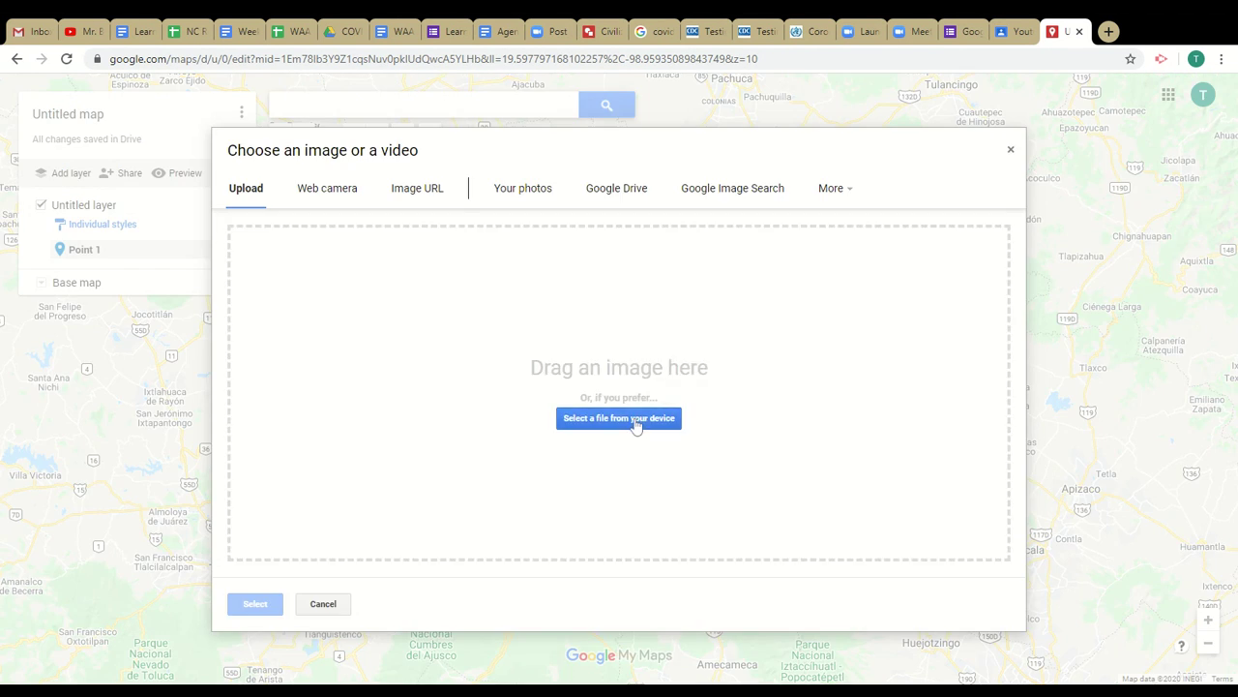
click(625, 427)
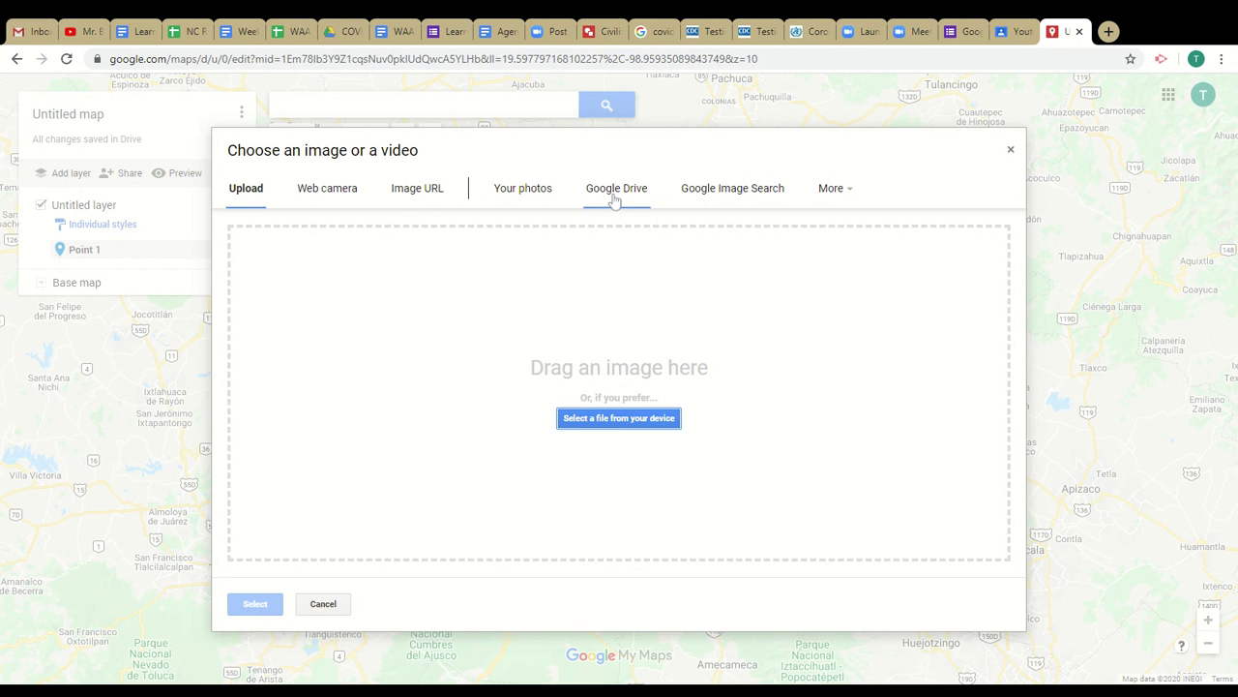
click(709, 199)
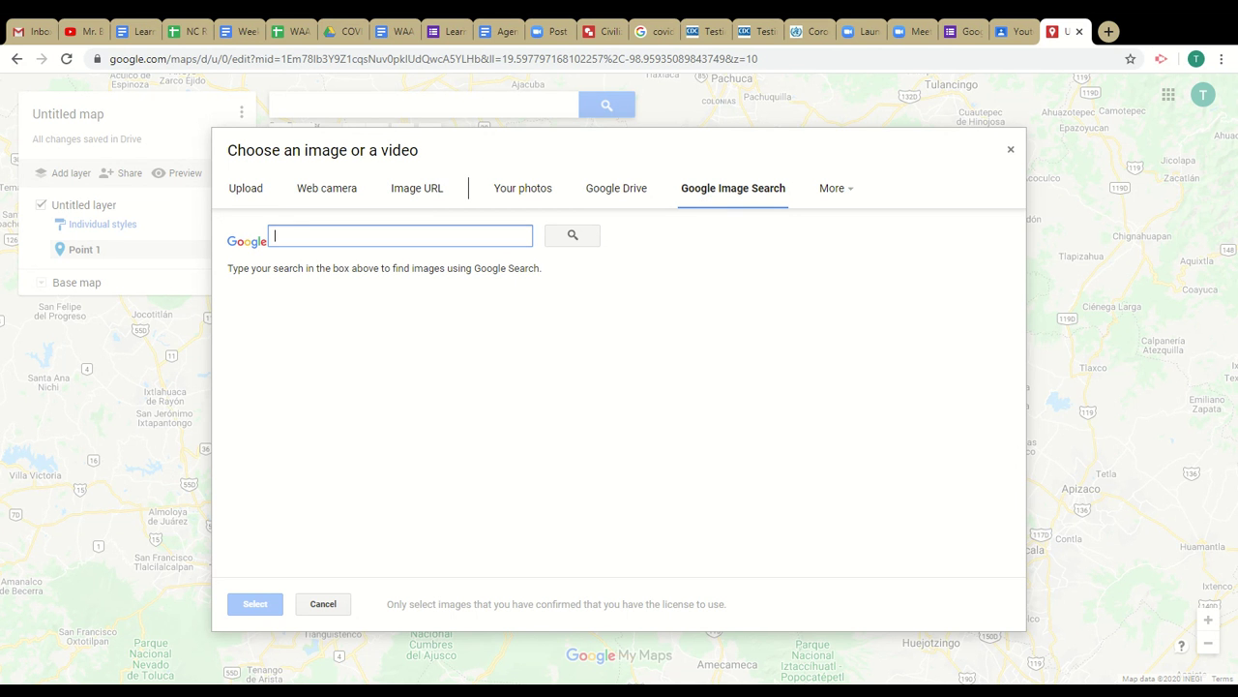
text(techn)
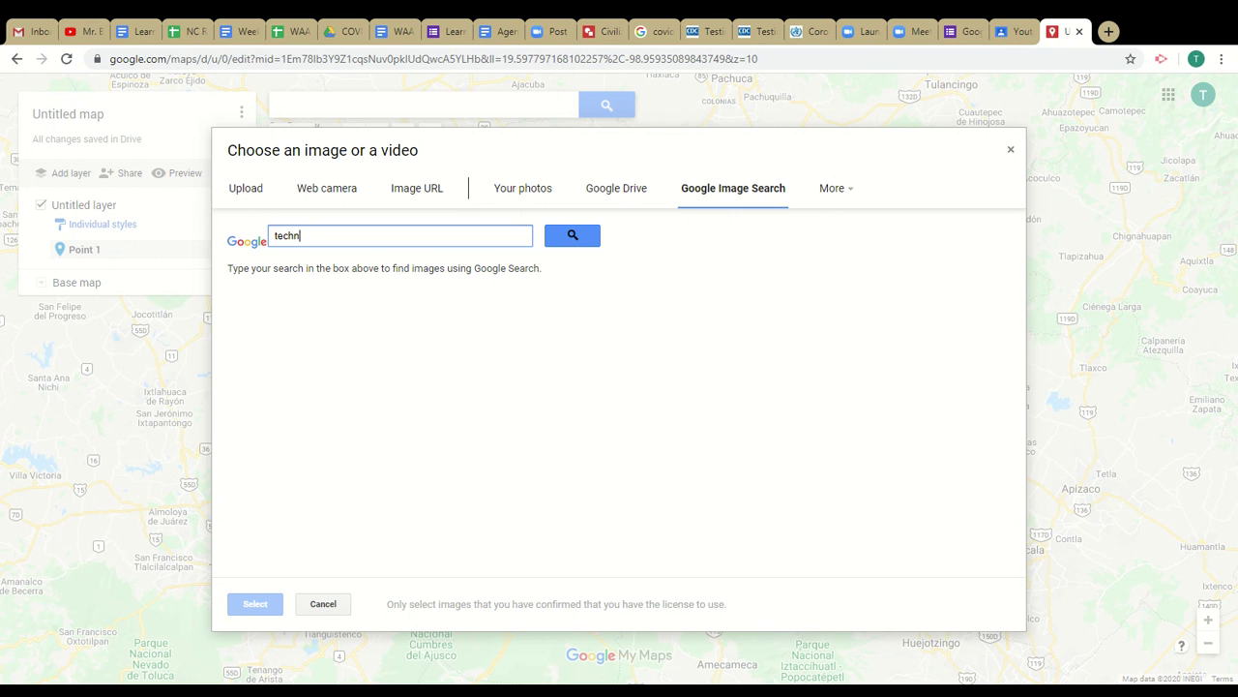
key(BackSpace)
key(BackSpace)
text(aztec)
key(Return)
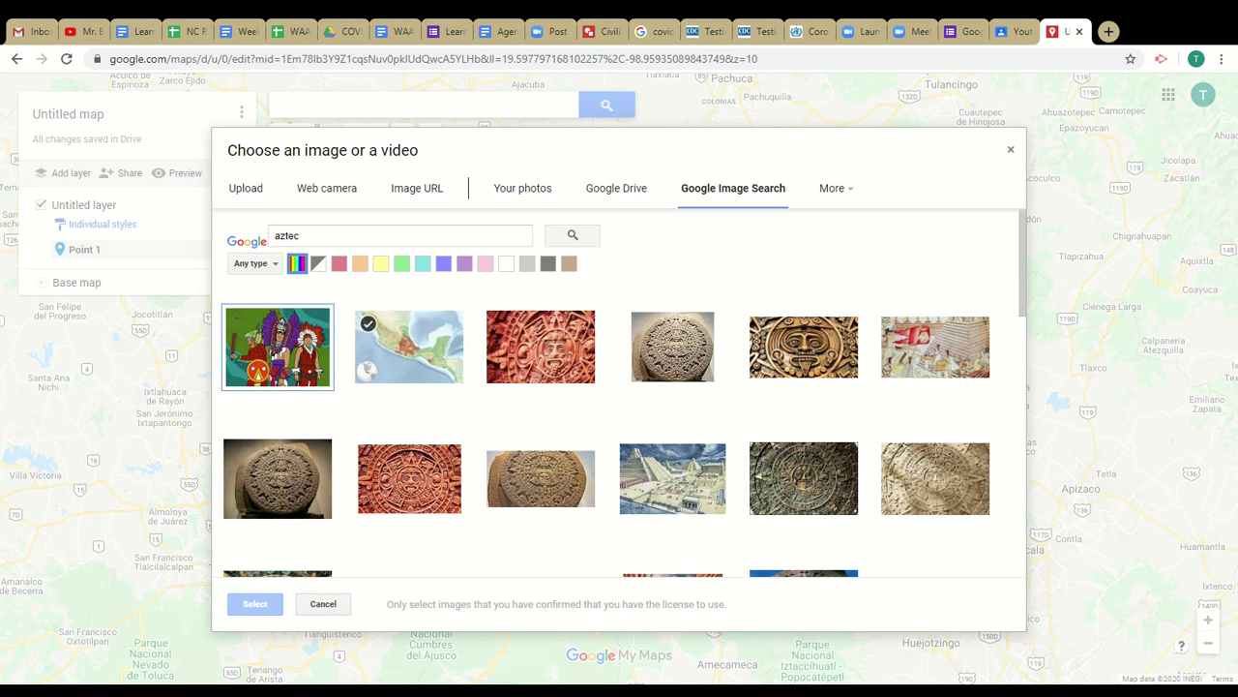
- Add the orange sunset illustration of the Aztec city and stepped pyramid to the marker
scroll(1016, 290, down, 1)
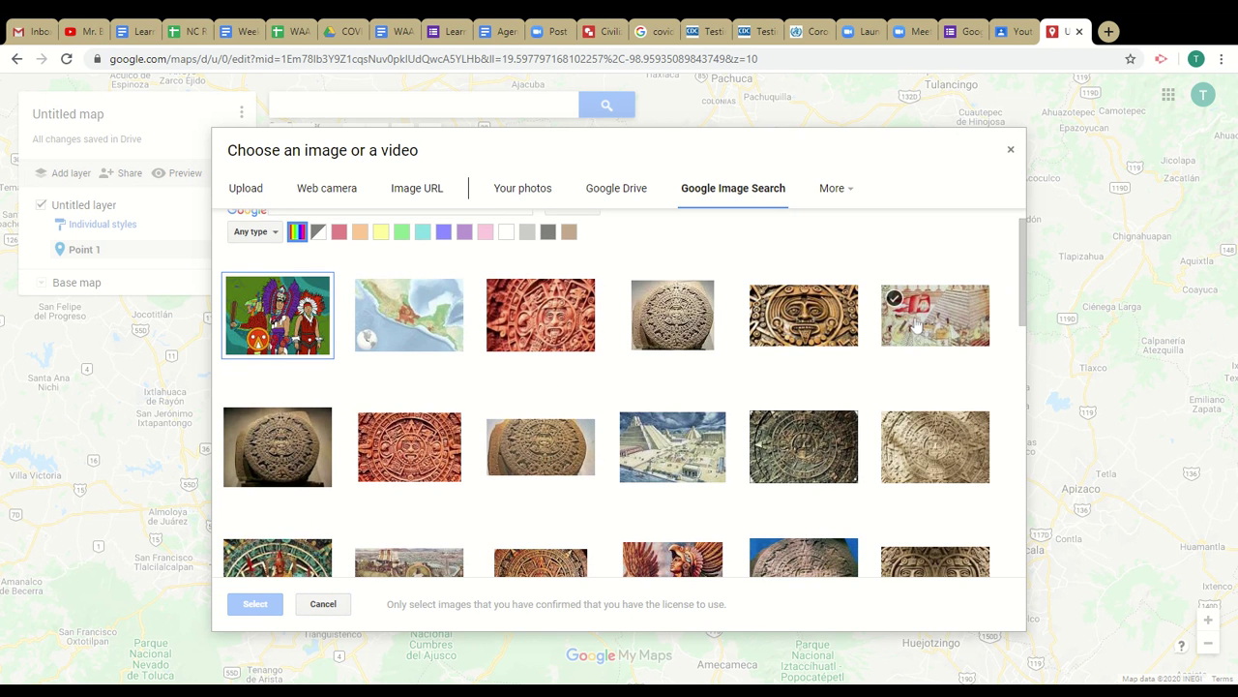
drag(1023, 305, 1028, 467)
click(932, 424)
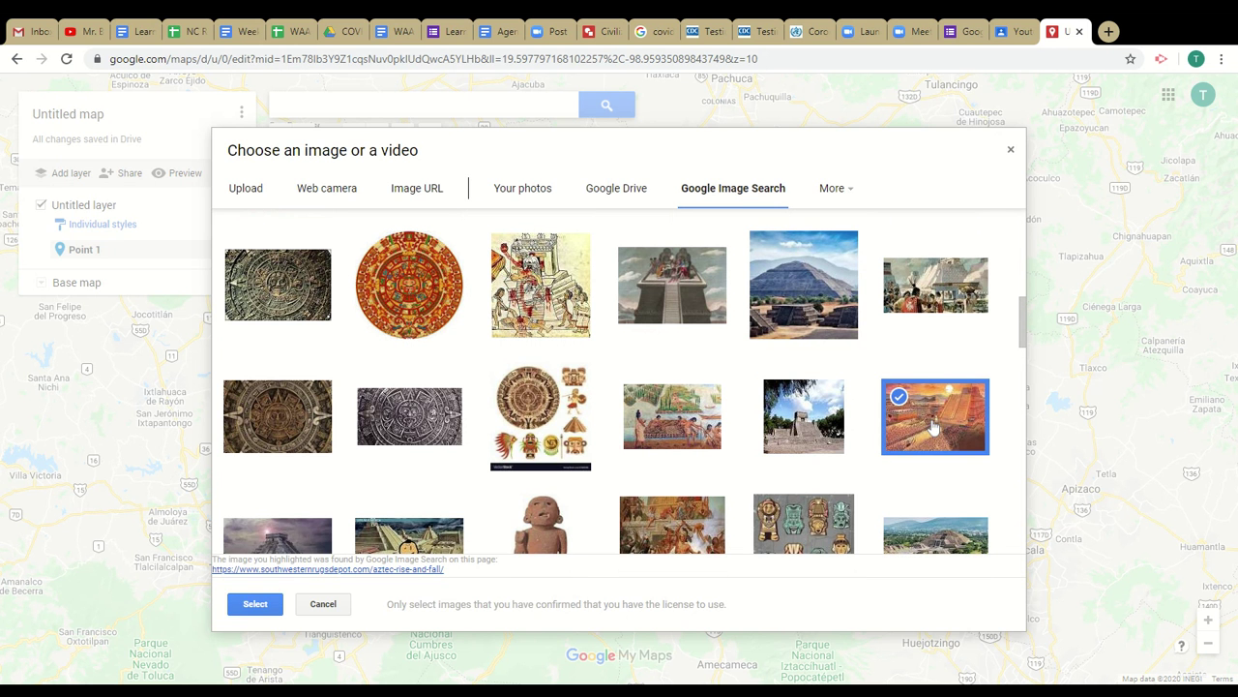
click(273, 612)
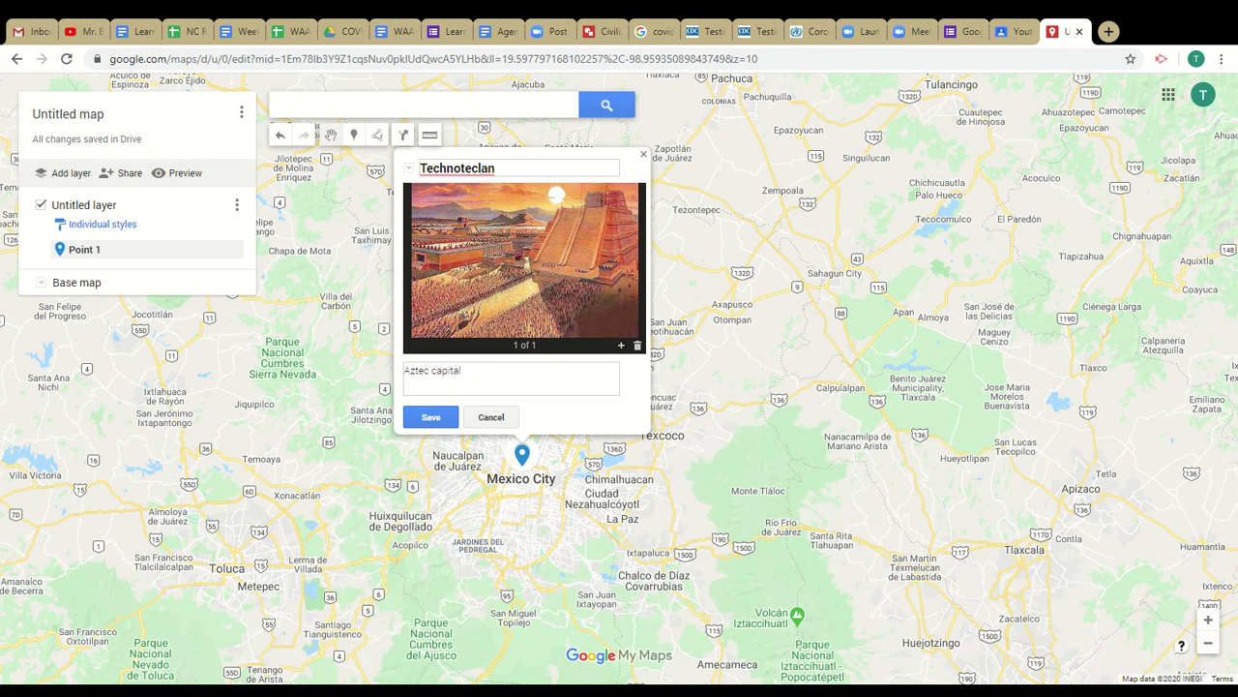
- Add a second image, the photo of a grey stone pyramid under a cloudy blue sky, and save the marker
click(621, 350)
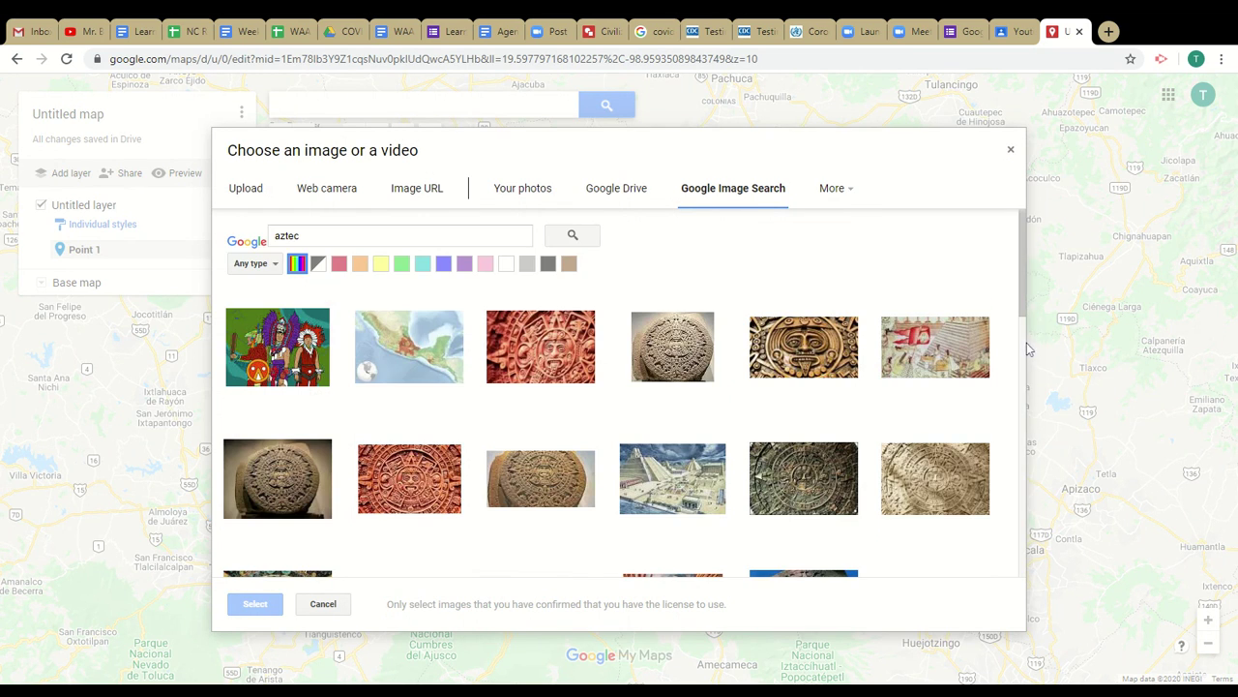
drag(1023, 268, 1030, 512)
click(936, 266)
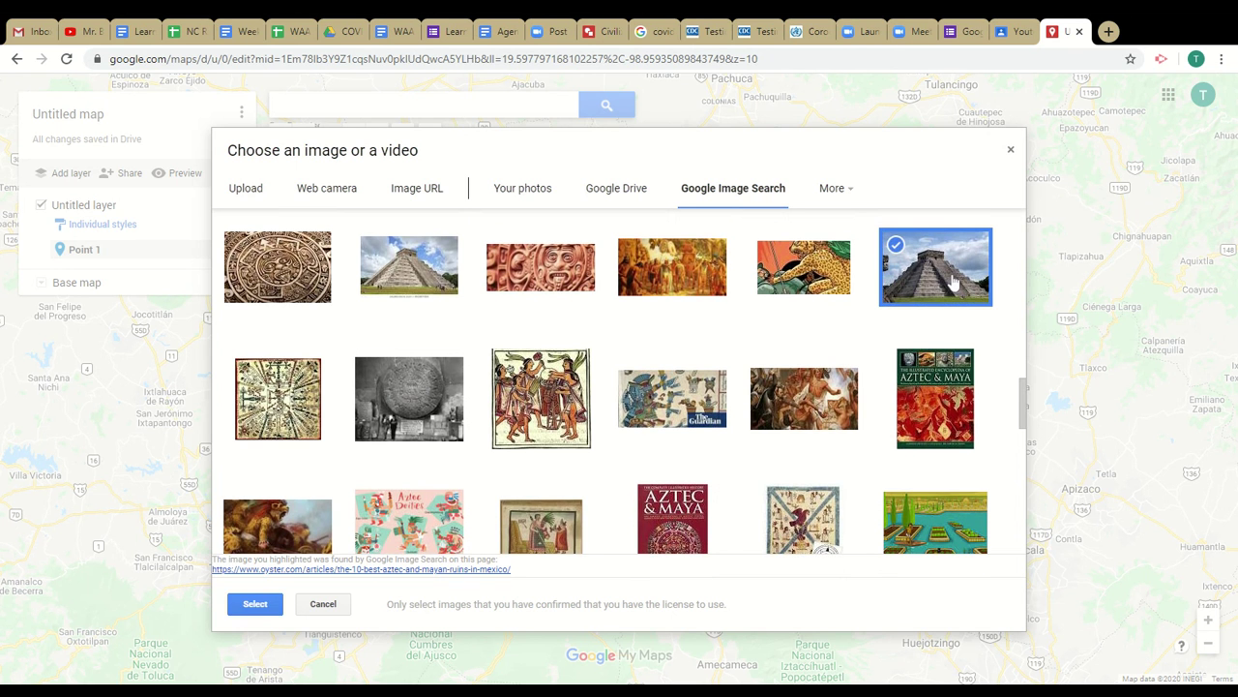
click(257, 604)
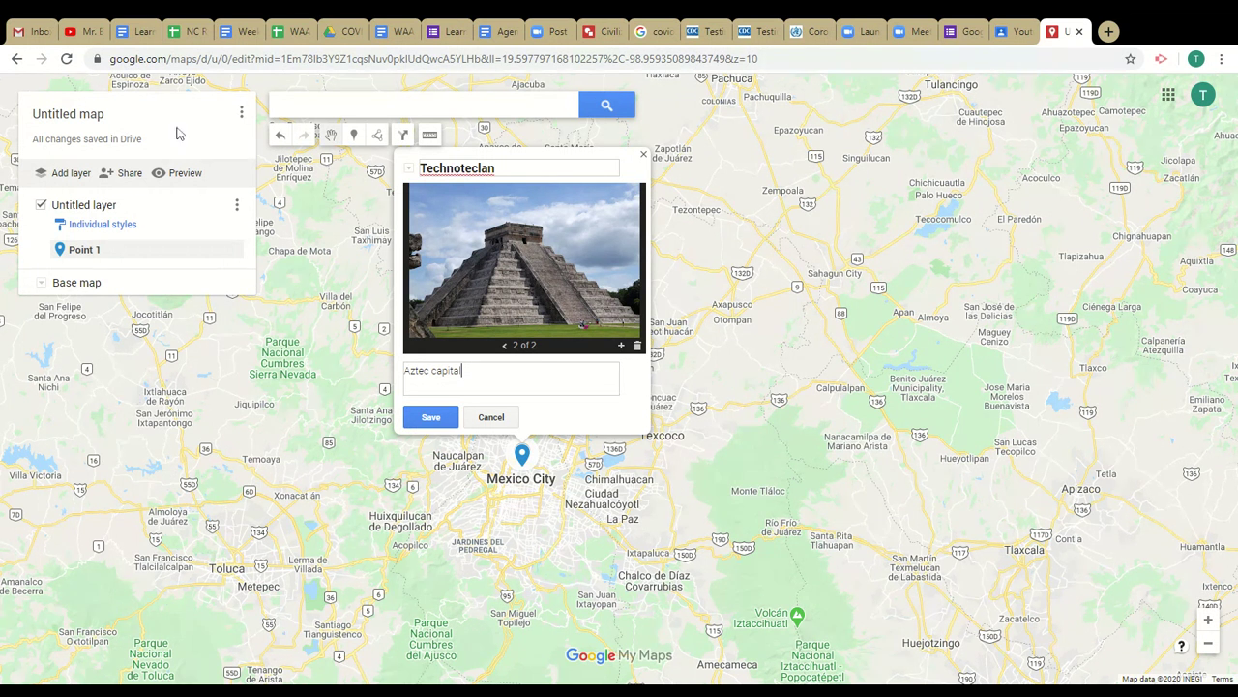
click(448, 426)
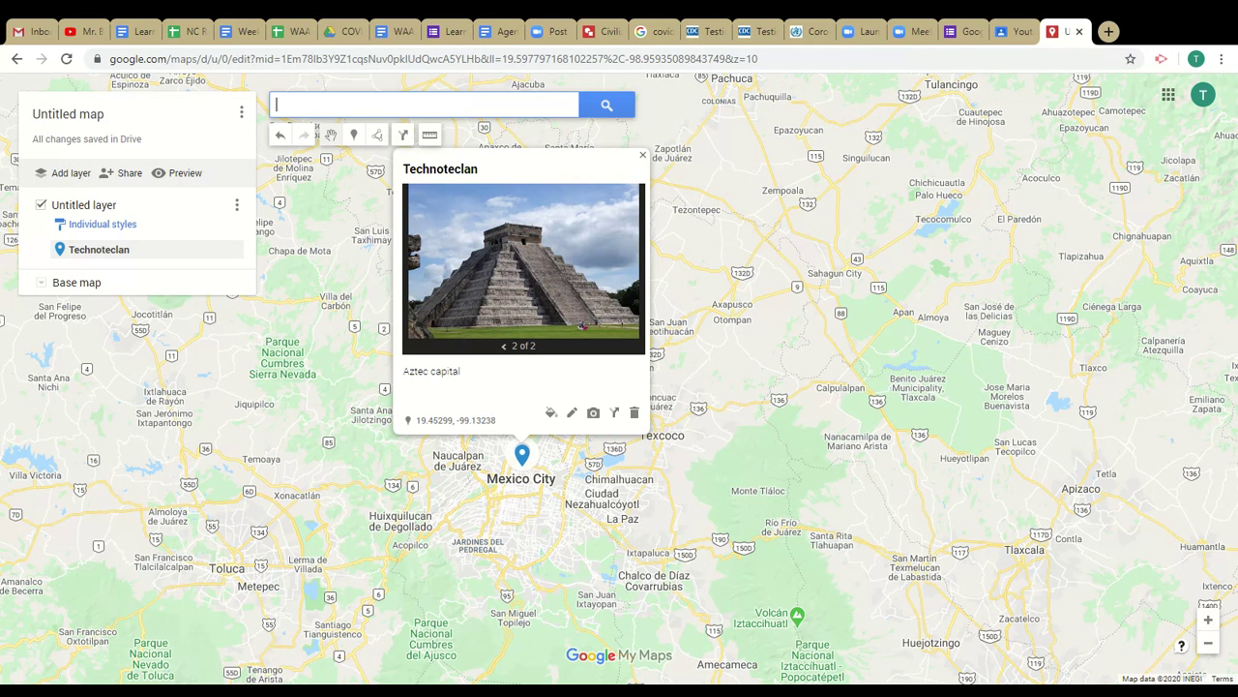
- Close and reopen the Mexico City marker's card, and browse through its two images
click(746, 363)
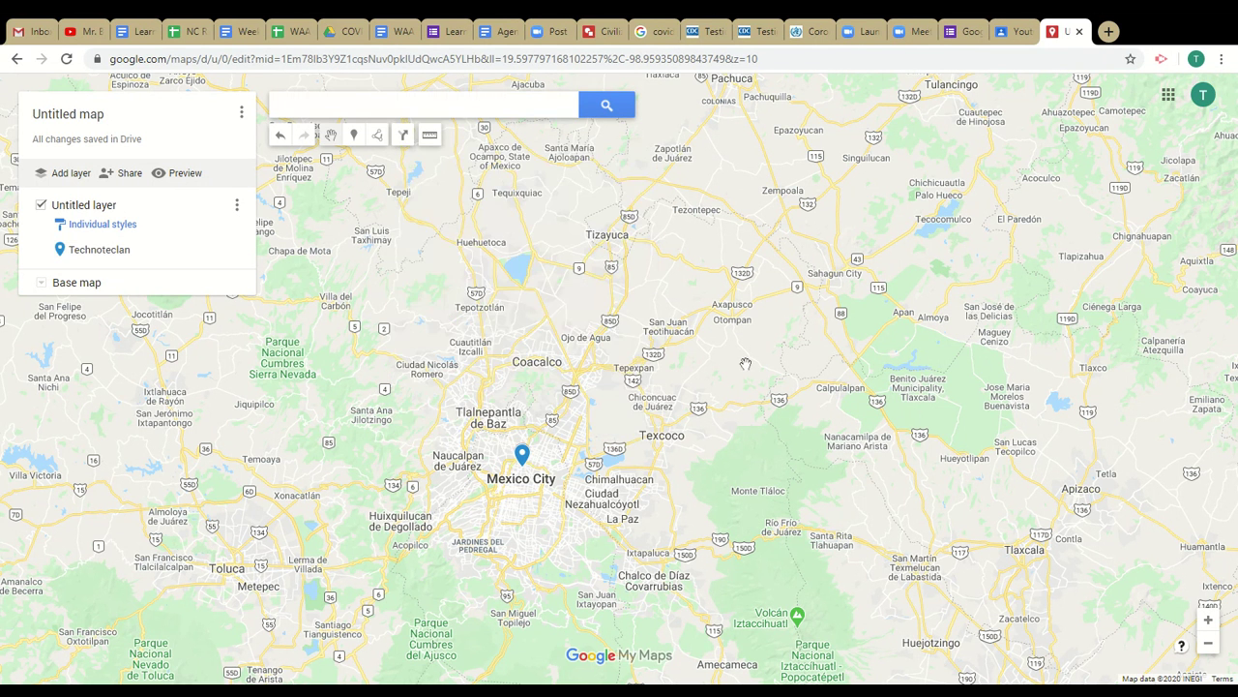
click(522, 455)
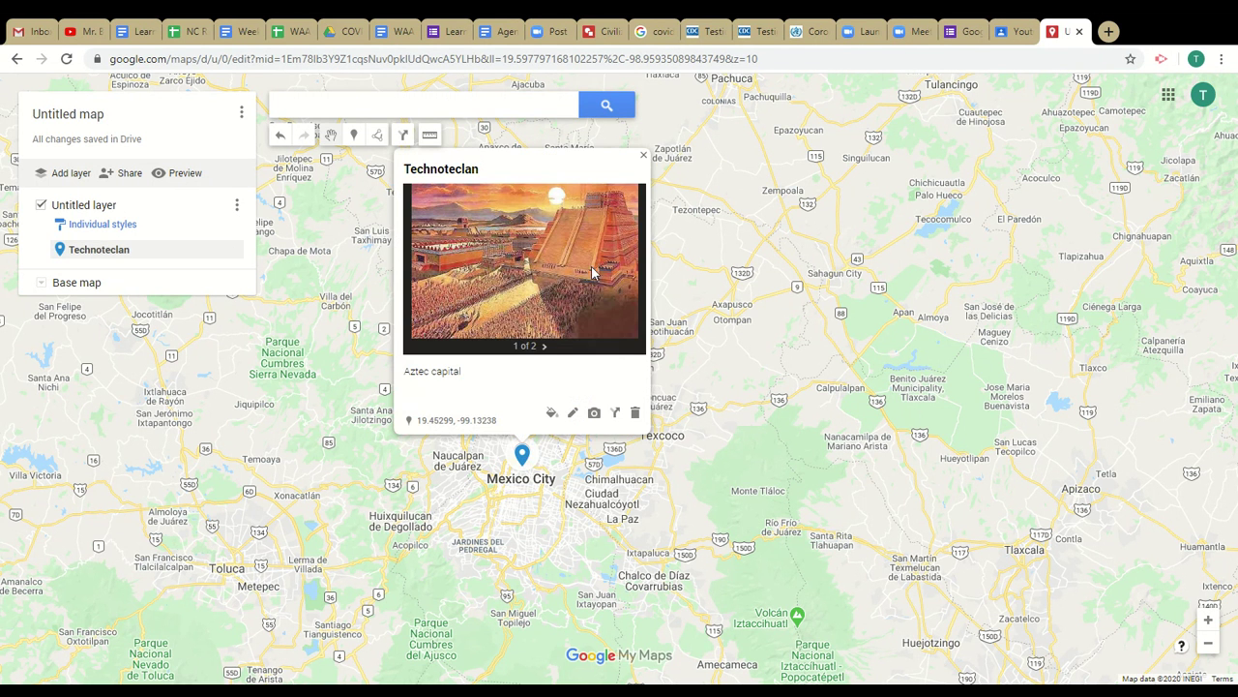
click(546, 346)
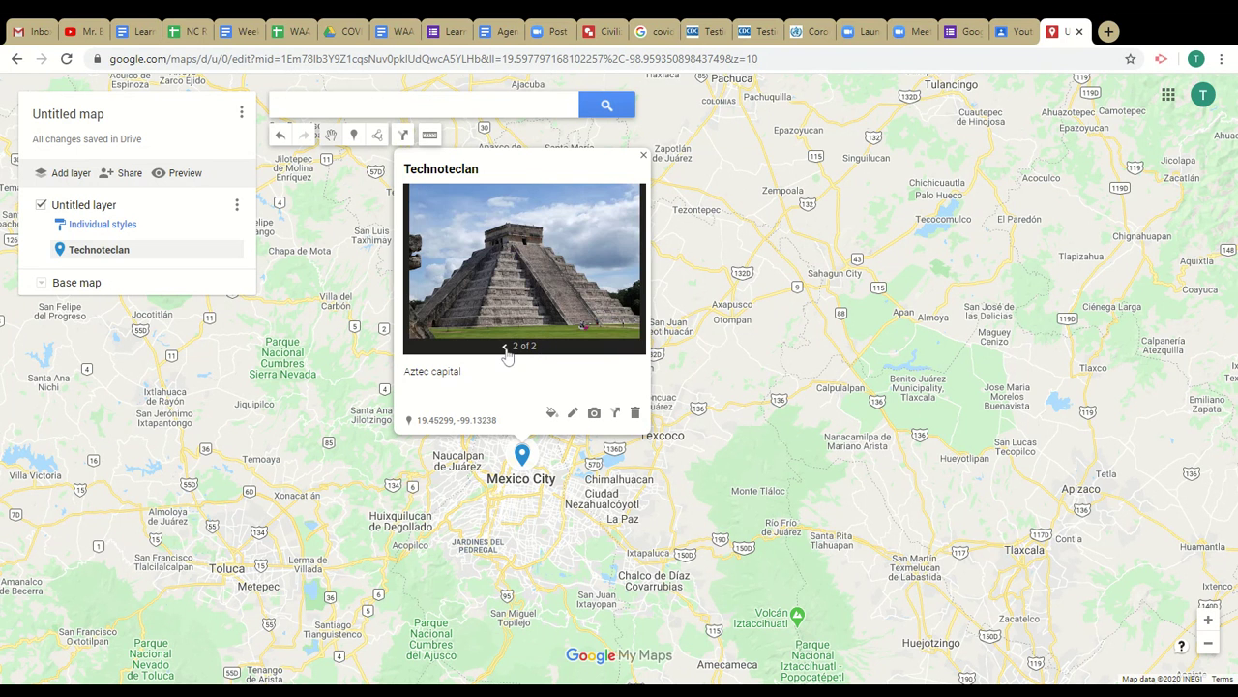
click(504, 346)
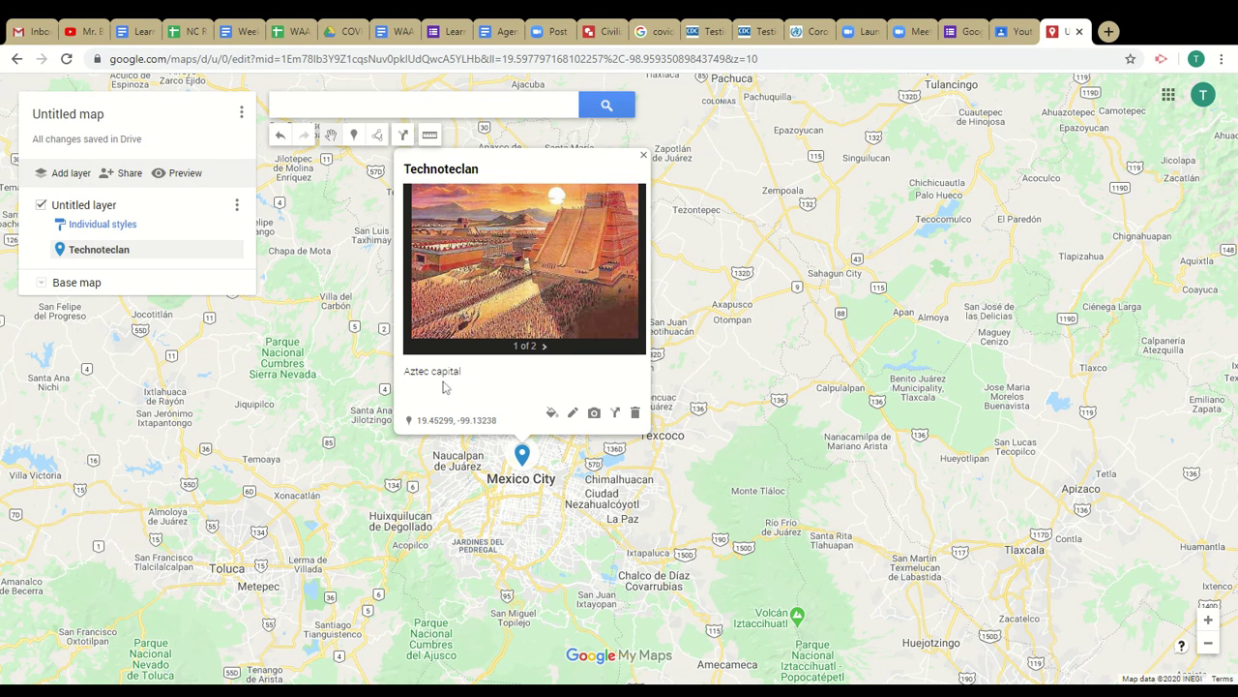
- Color the Technoteclan marker yellow and give it the cyclist icon from the popular icons
click(551, 413)
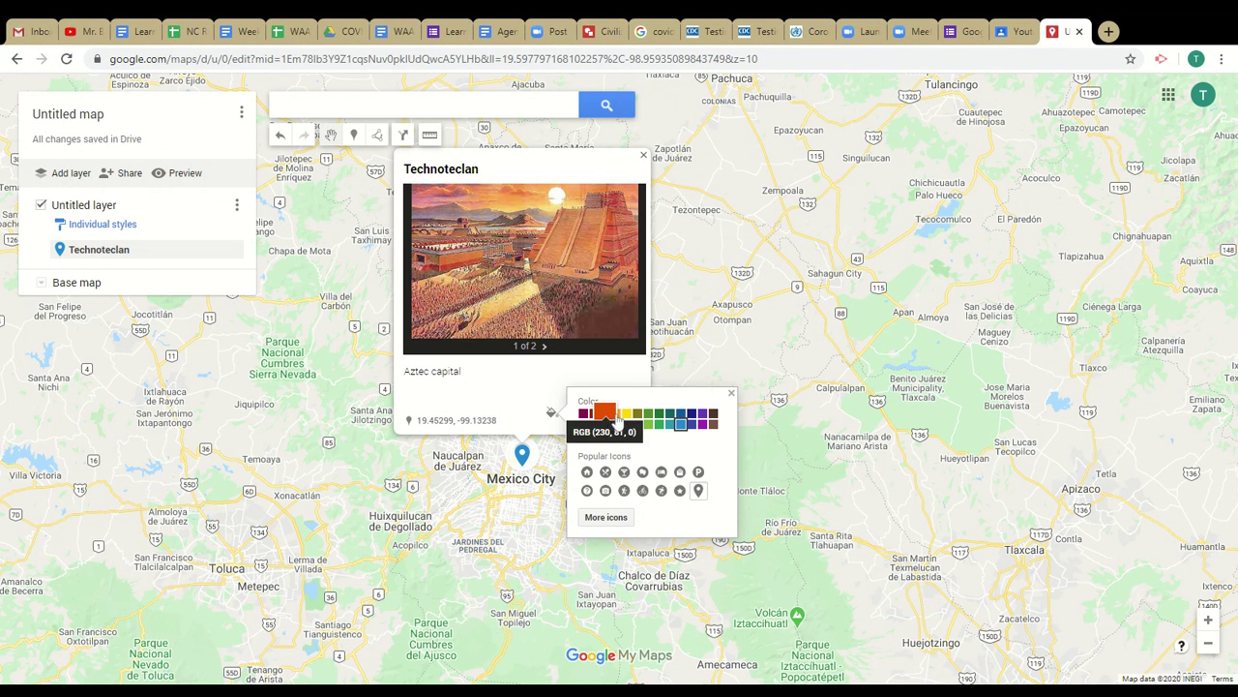
click(631, 417)
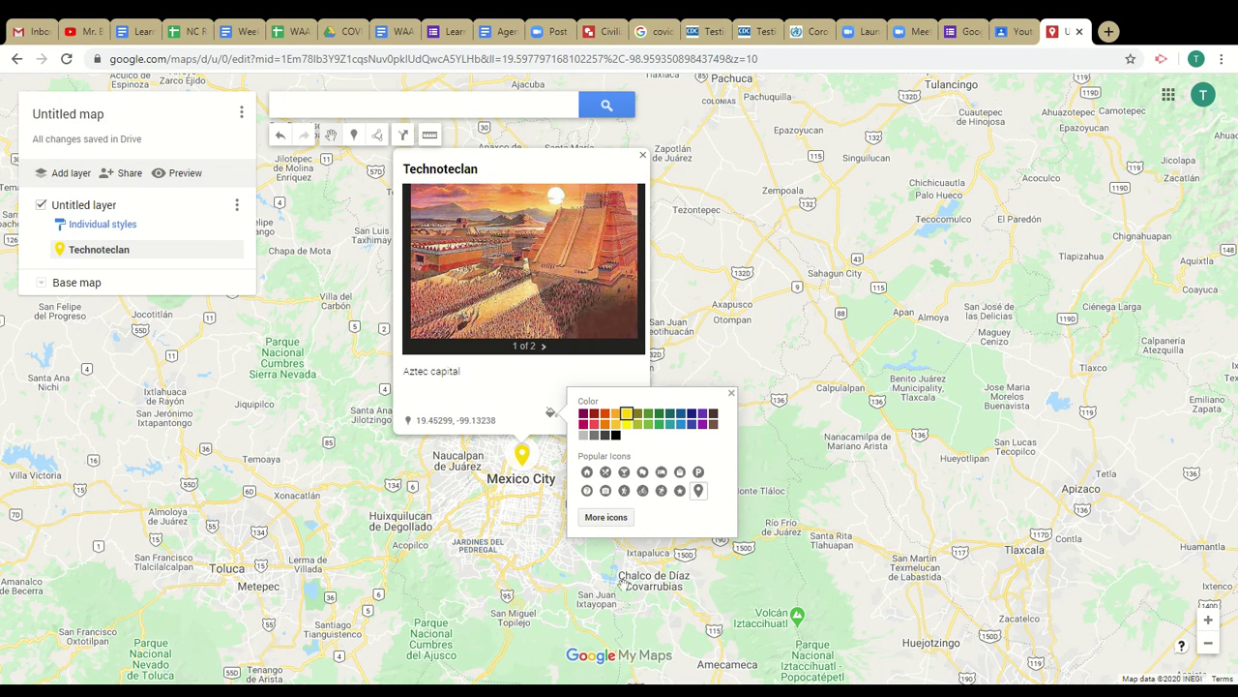
click(643, 493)
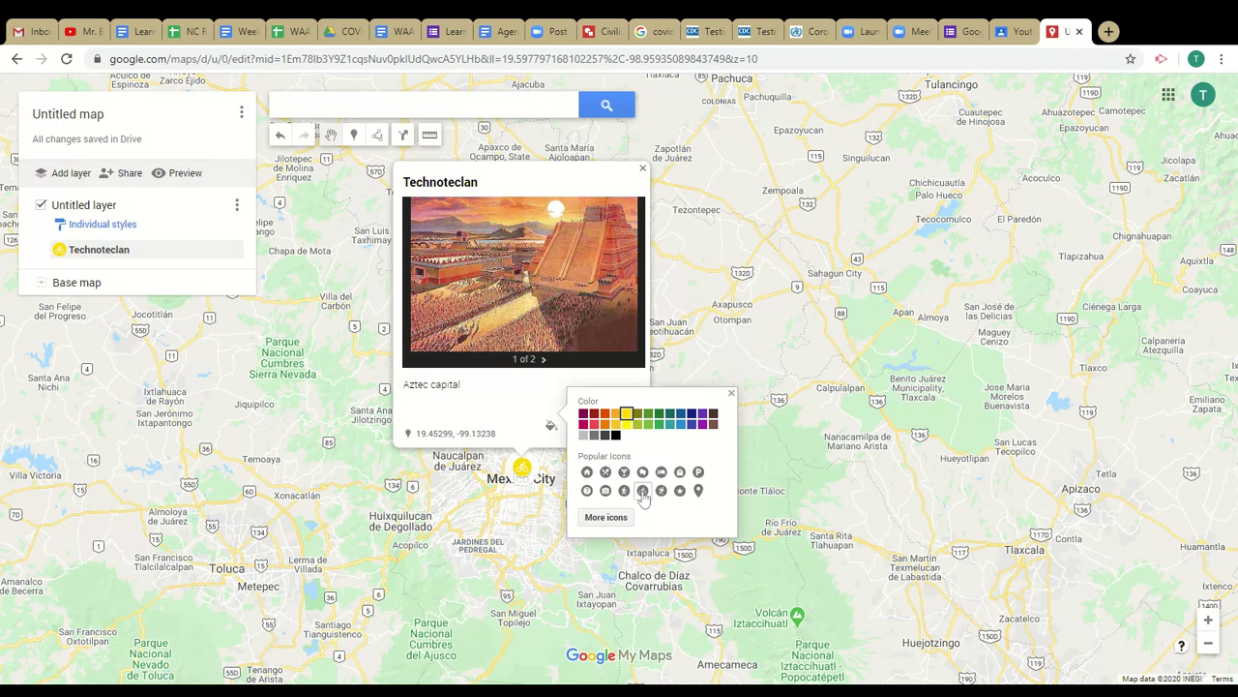
- Change the Technoteclan marker's icon to the city buildings symbol from the full icon collection and save the marker
click(605, 518)
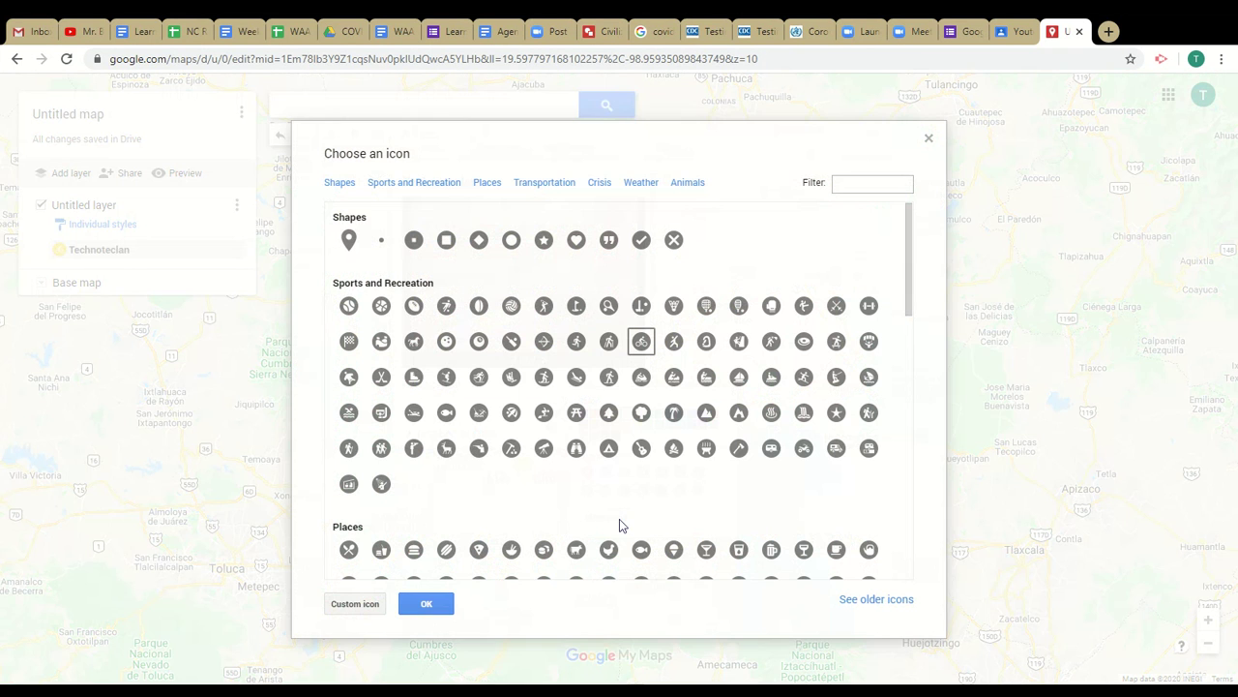
drag(910, 290, 890, 411)
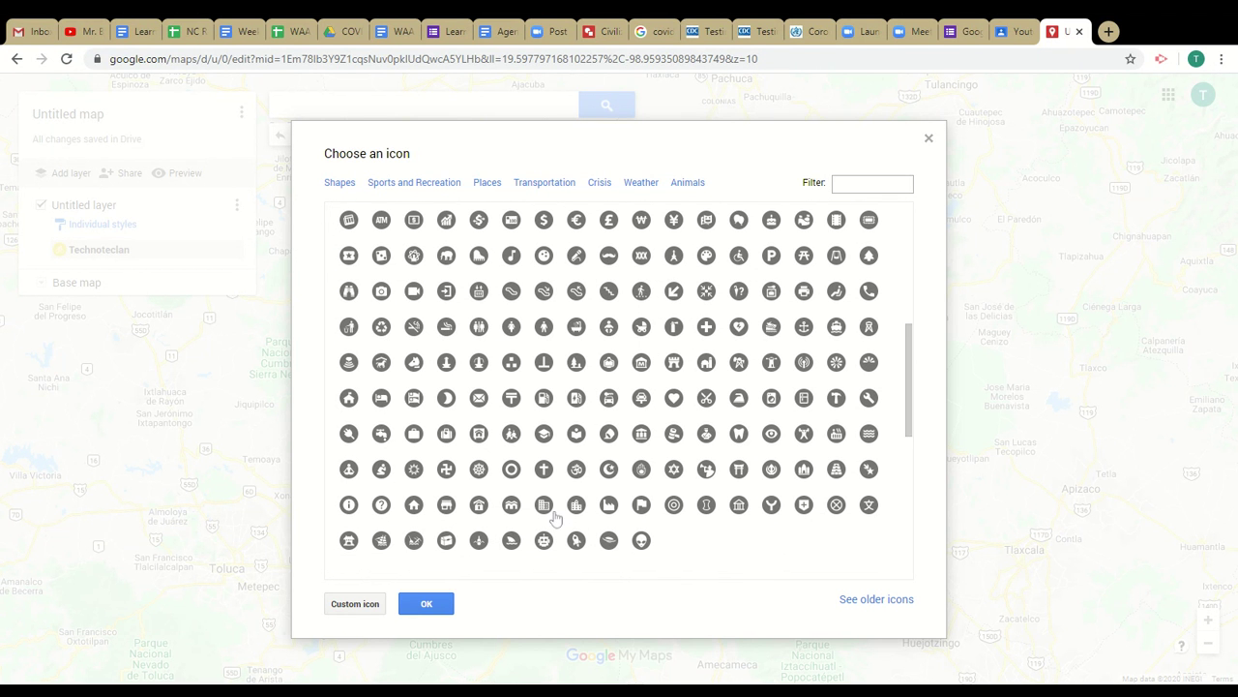
click(578, 510)
click(422, 605)
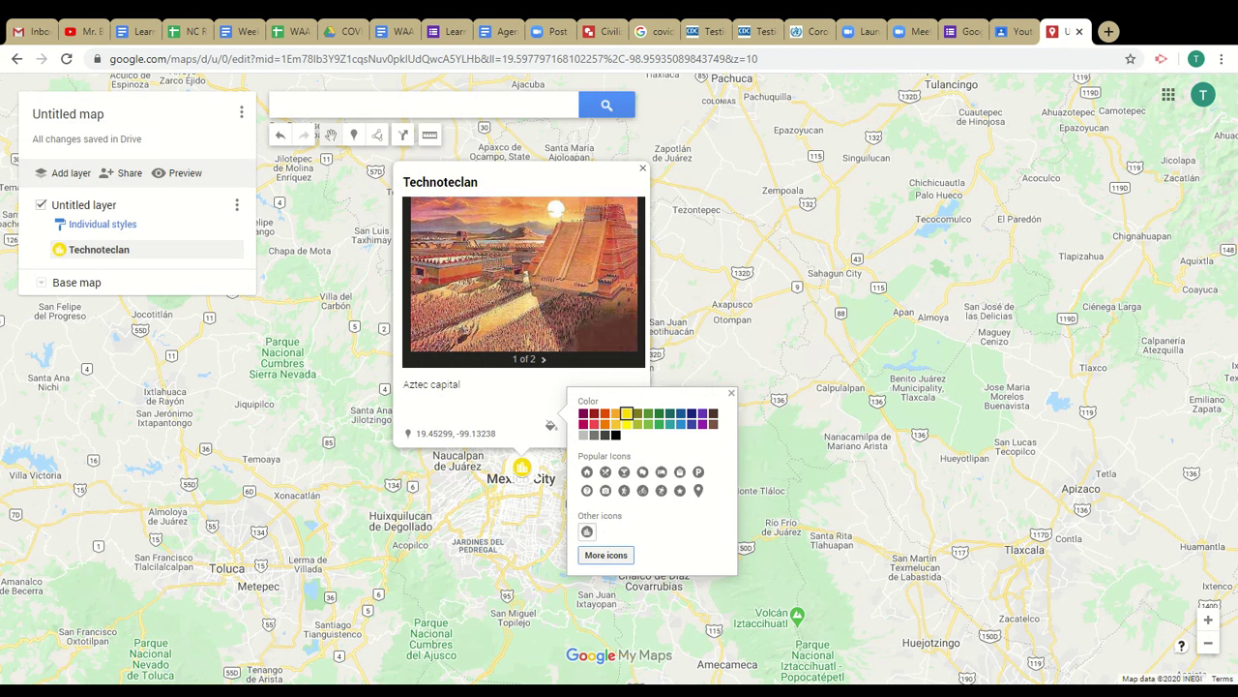
click(493, 407)
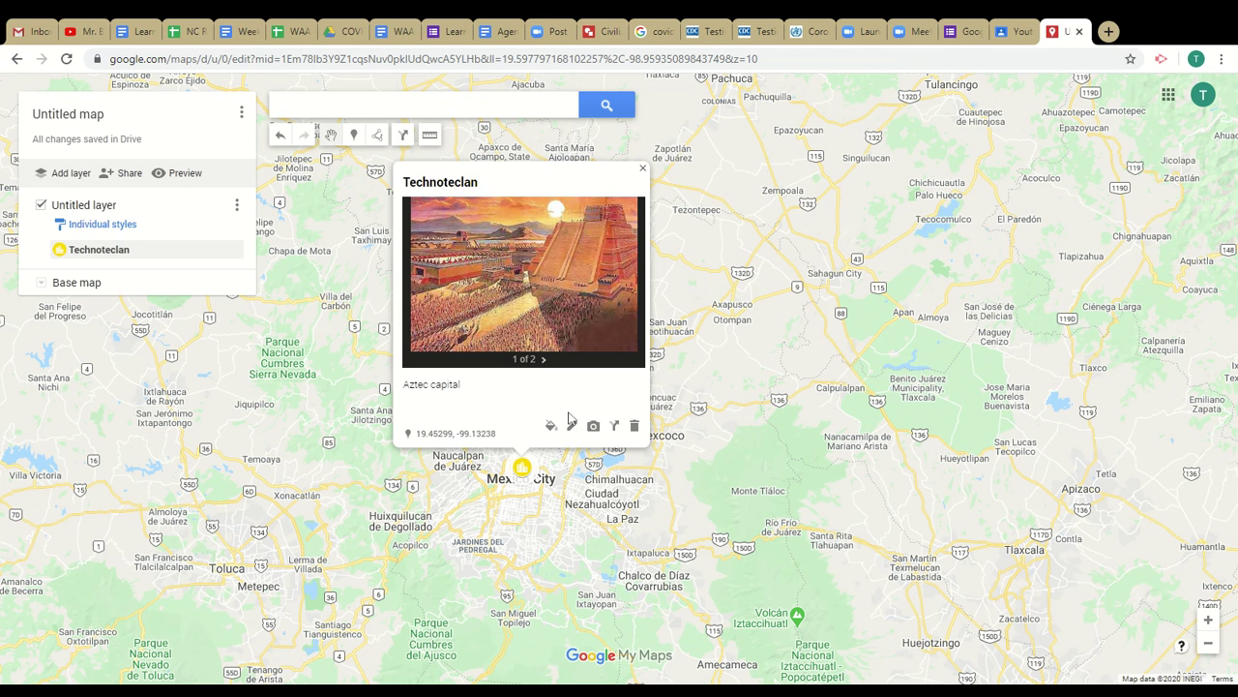
click(572, 428)
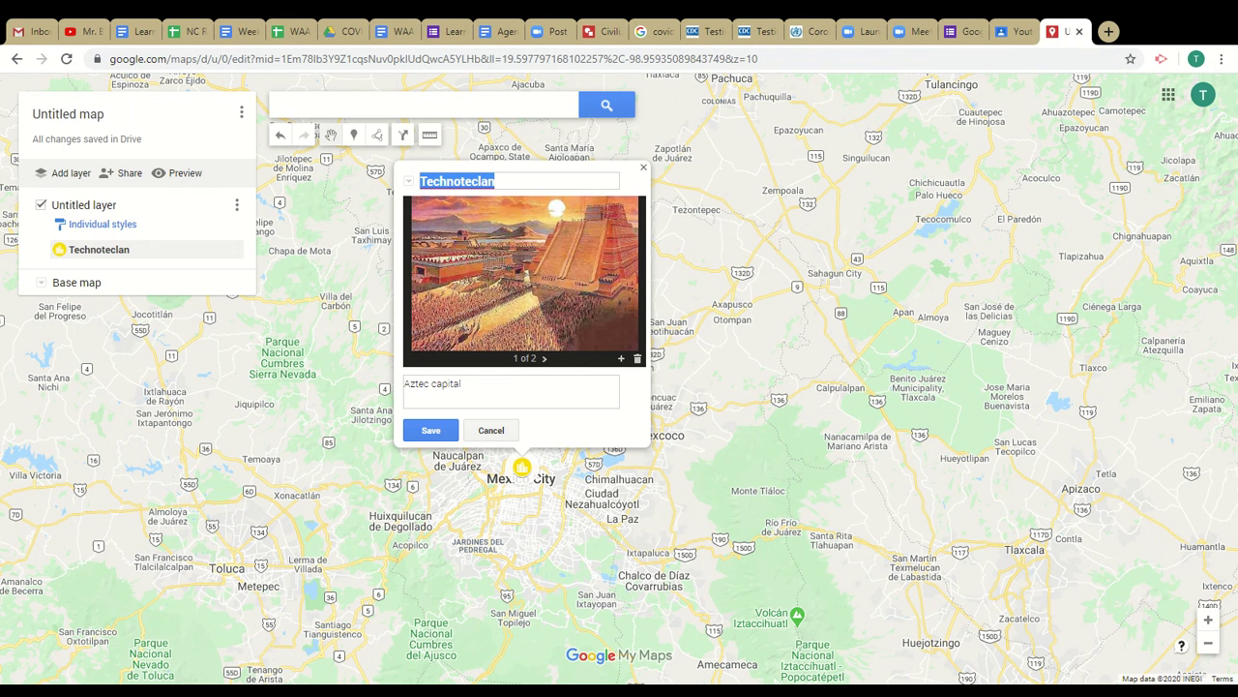
click(432, 437)
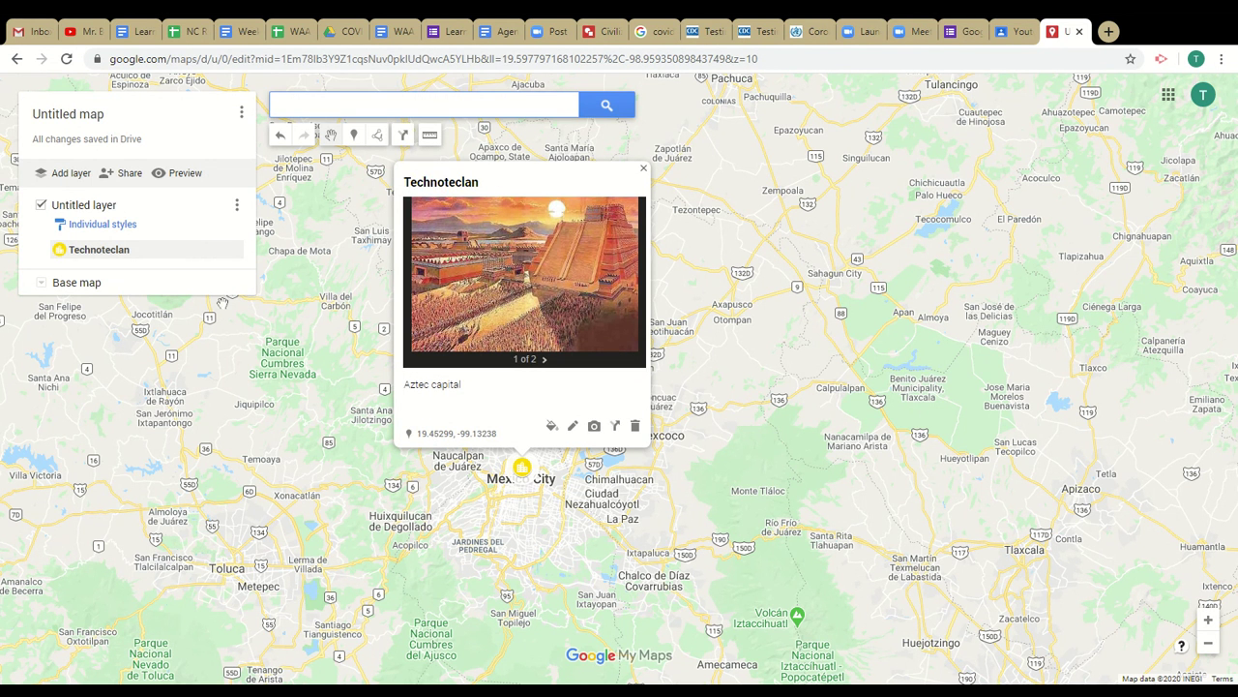
- Try the Dark Landmass and terrain base maps, and settle on the satellite base map
click(41, 284)
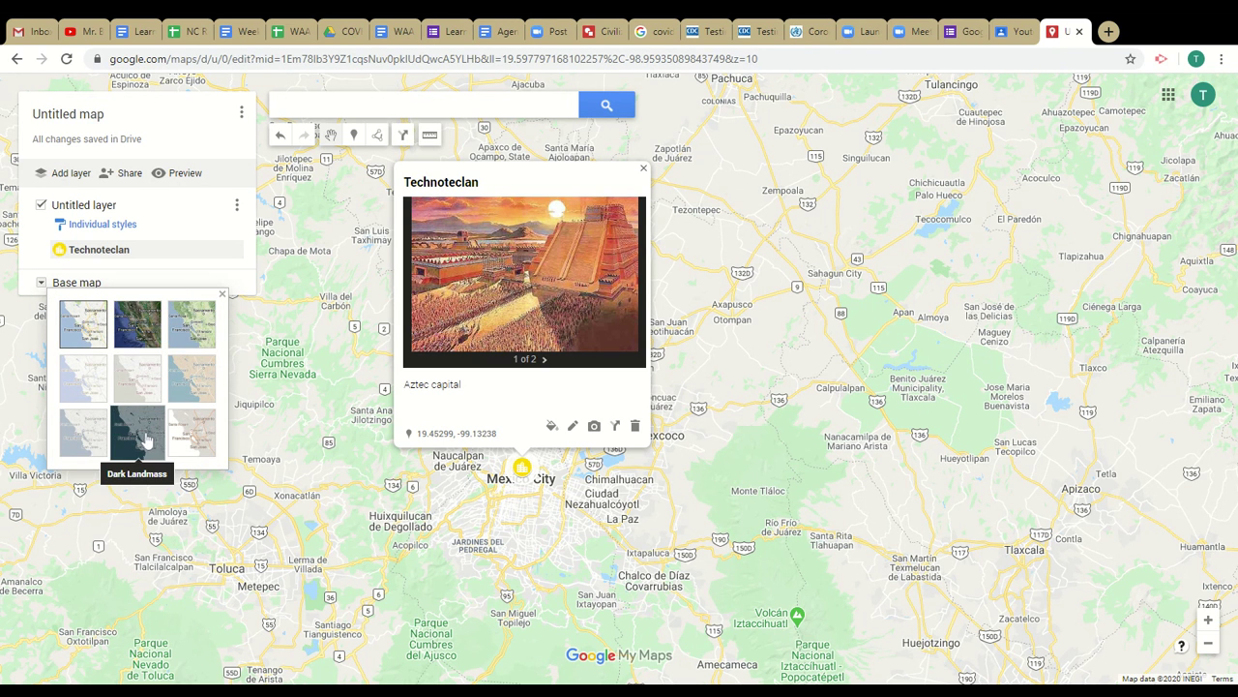
click(147, 441)
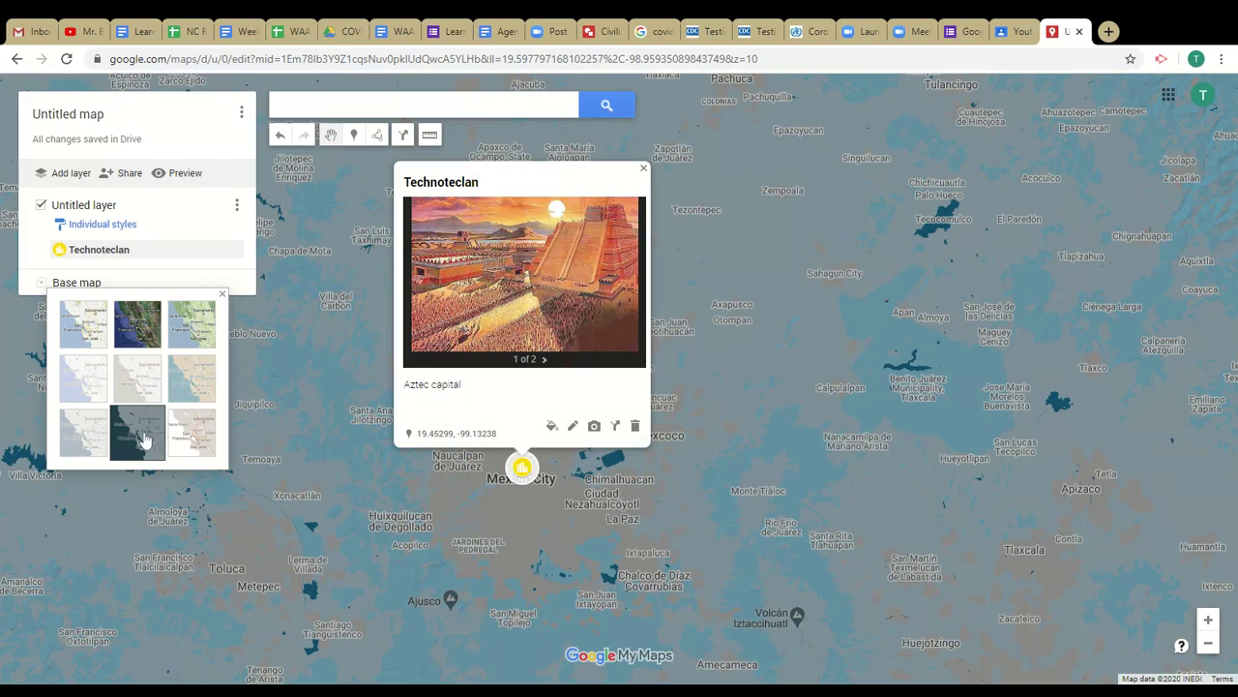
click(201, 329)
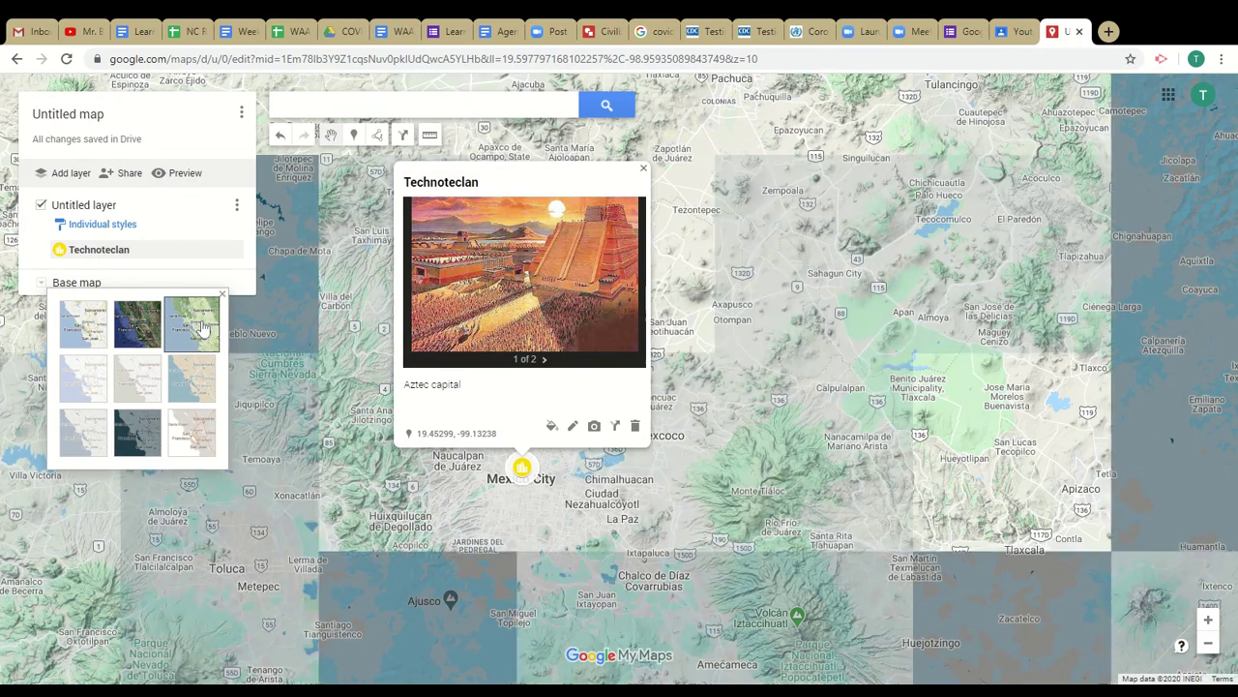
click(141, 327)
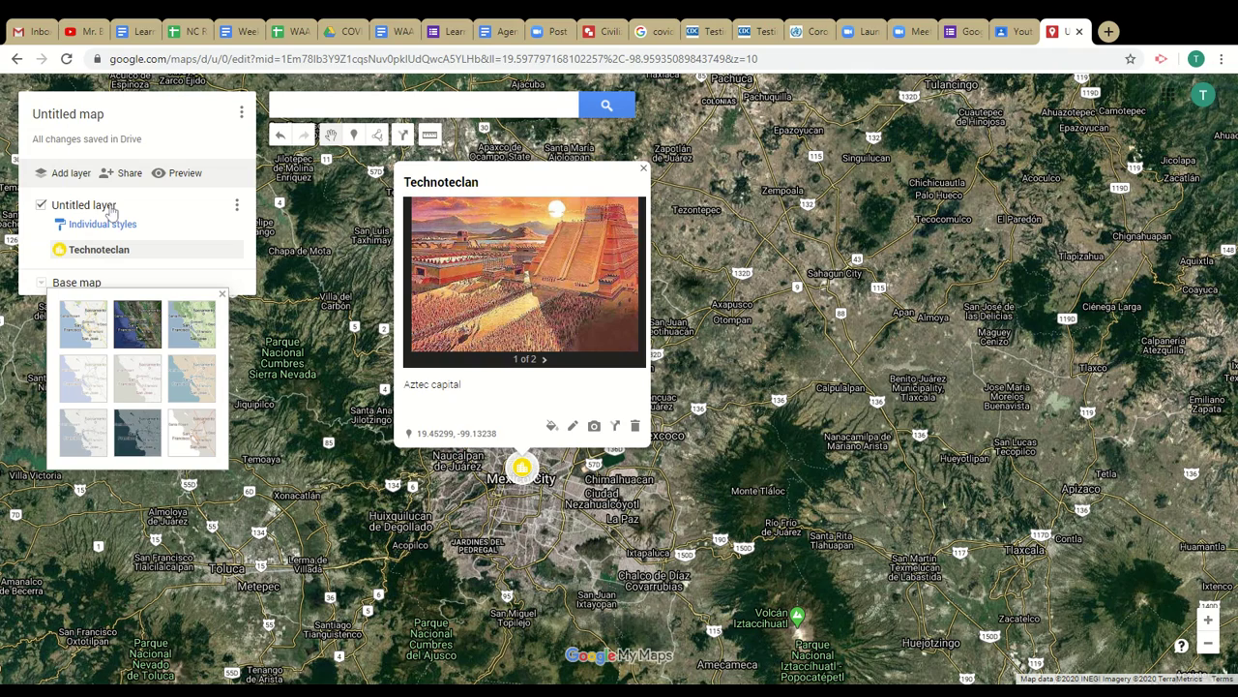
- Add a new layer to the map and name it "Layer 2"
click(62, 176)
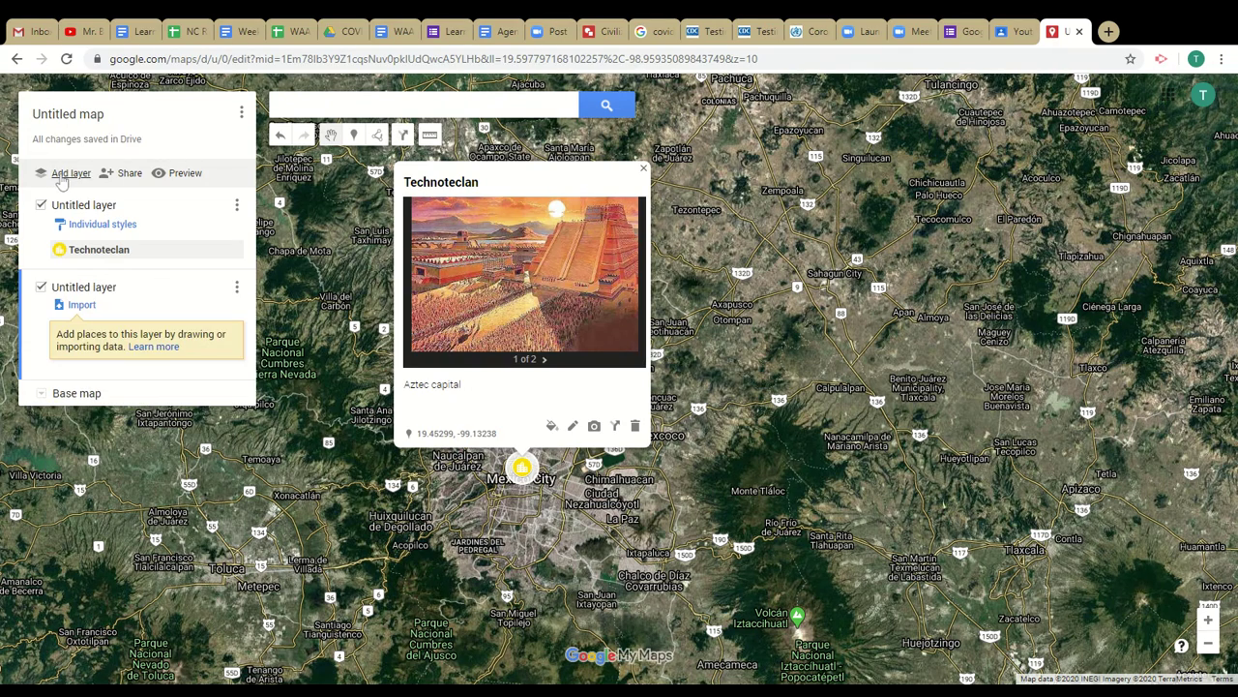
click(98, 289)
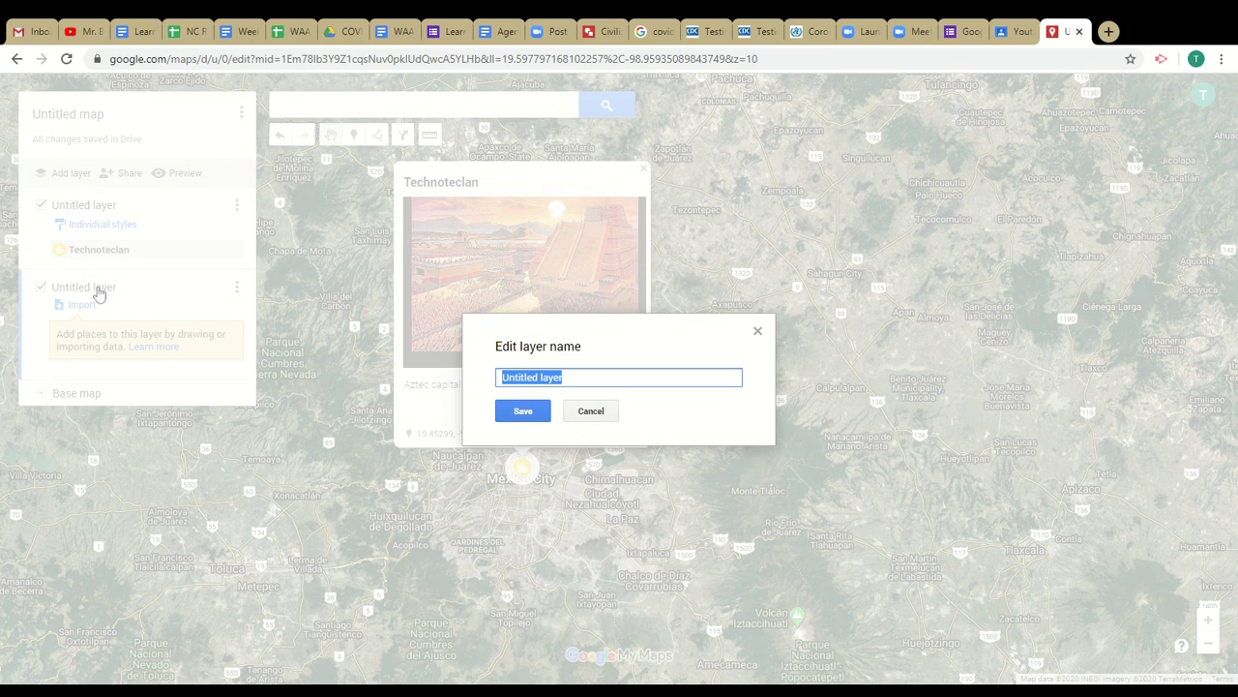
text(Layer 2)
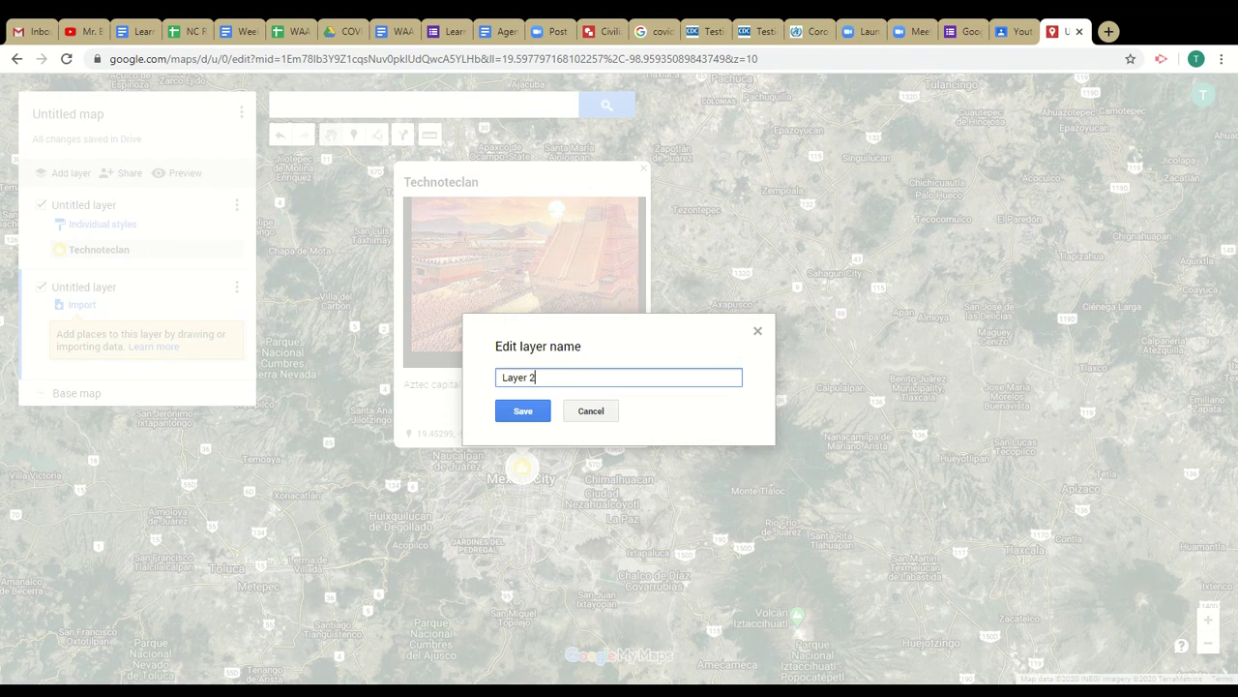
click(529, 416)
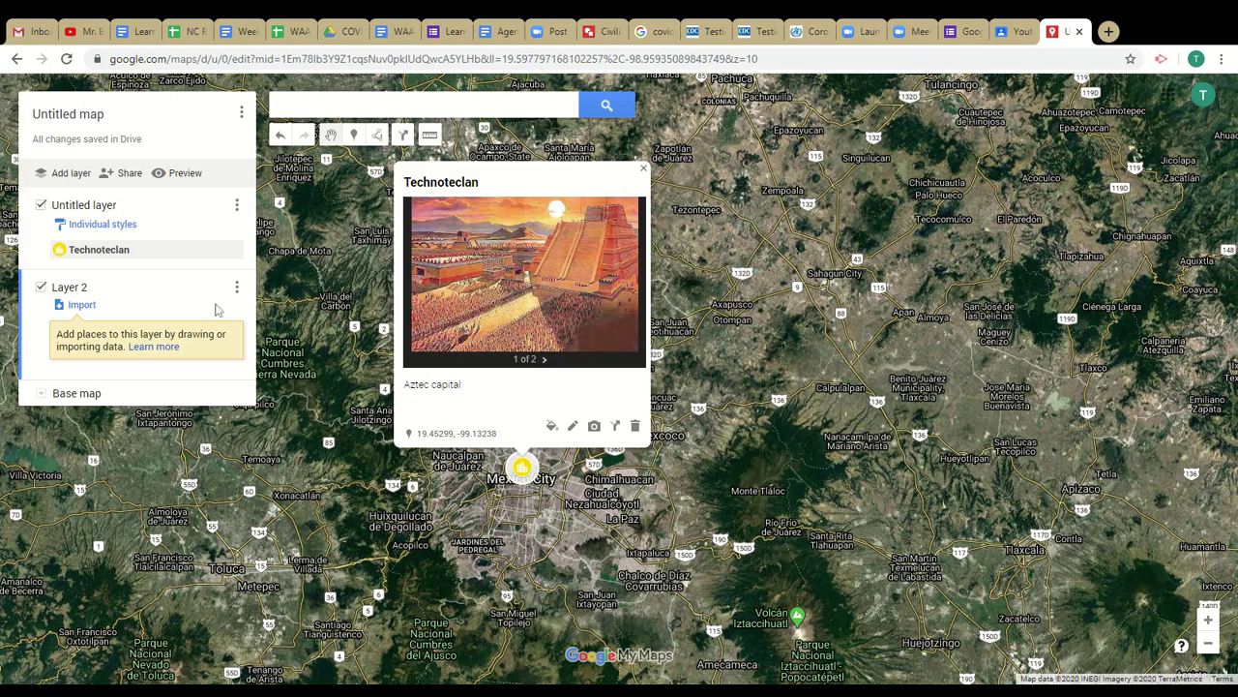
click(76, 290)
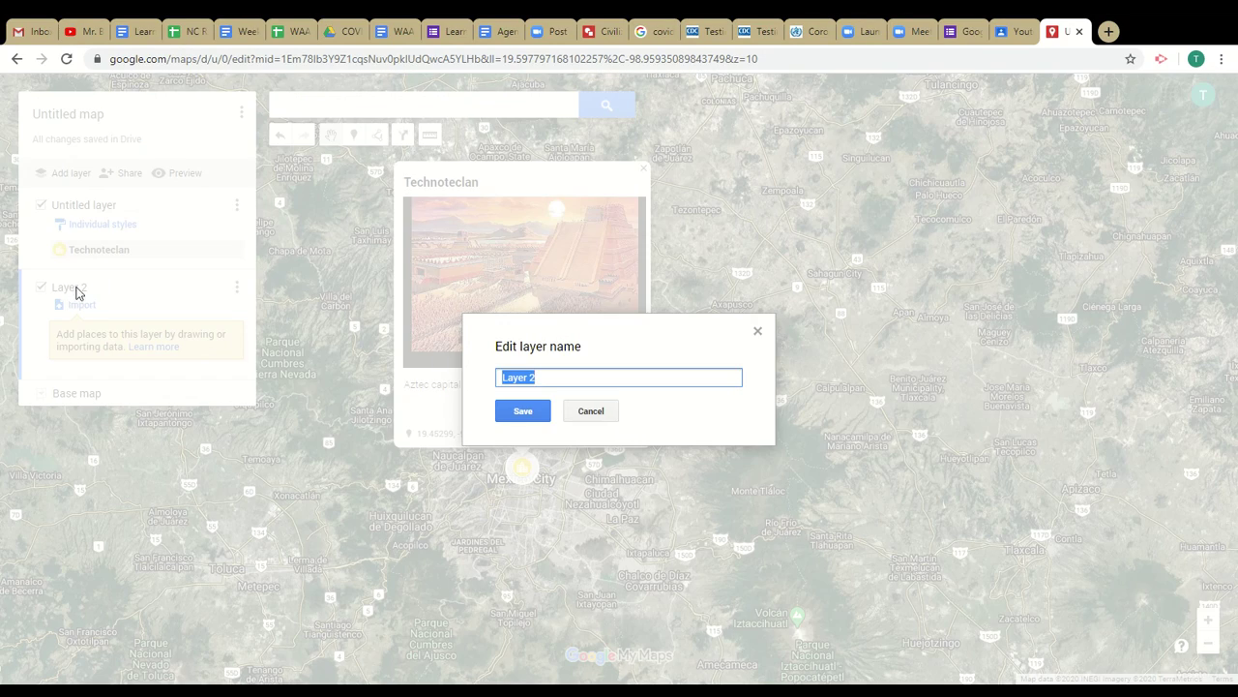
click(542, 418)
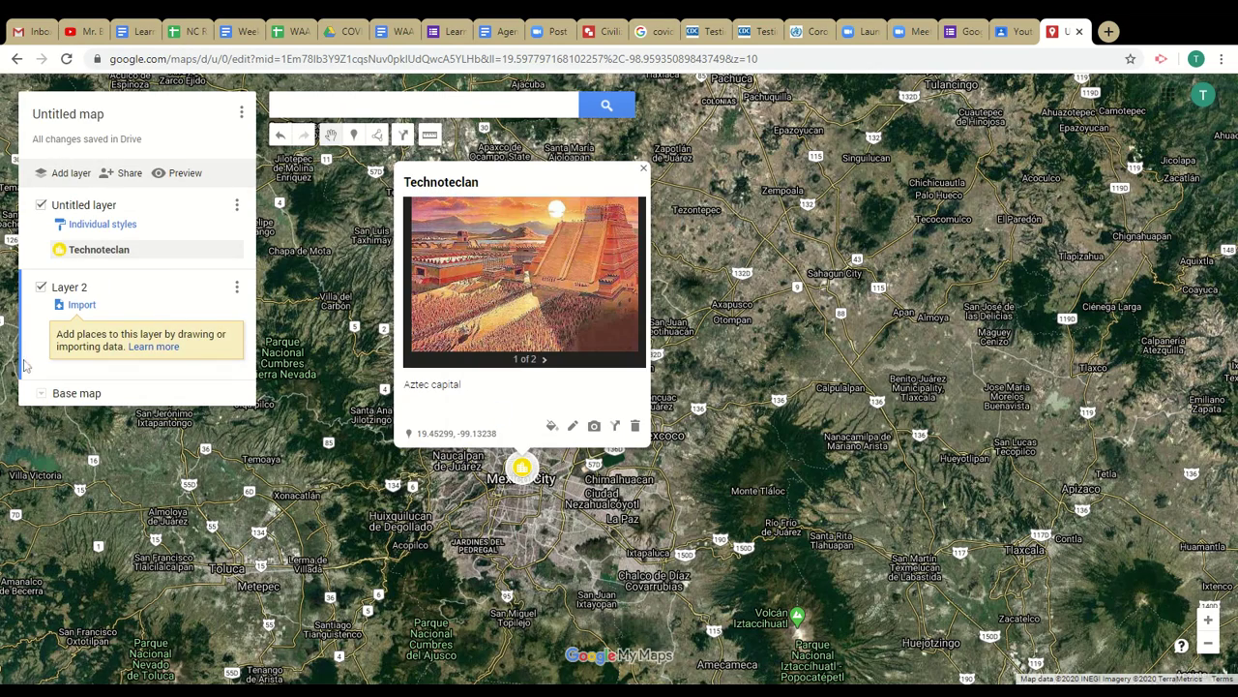
- View Layer 2's options, make the untitled layer active, and switch back to Layer 2 as the active layer
click(105, 215)
click(37, 317)
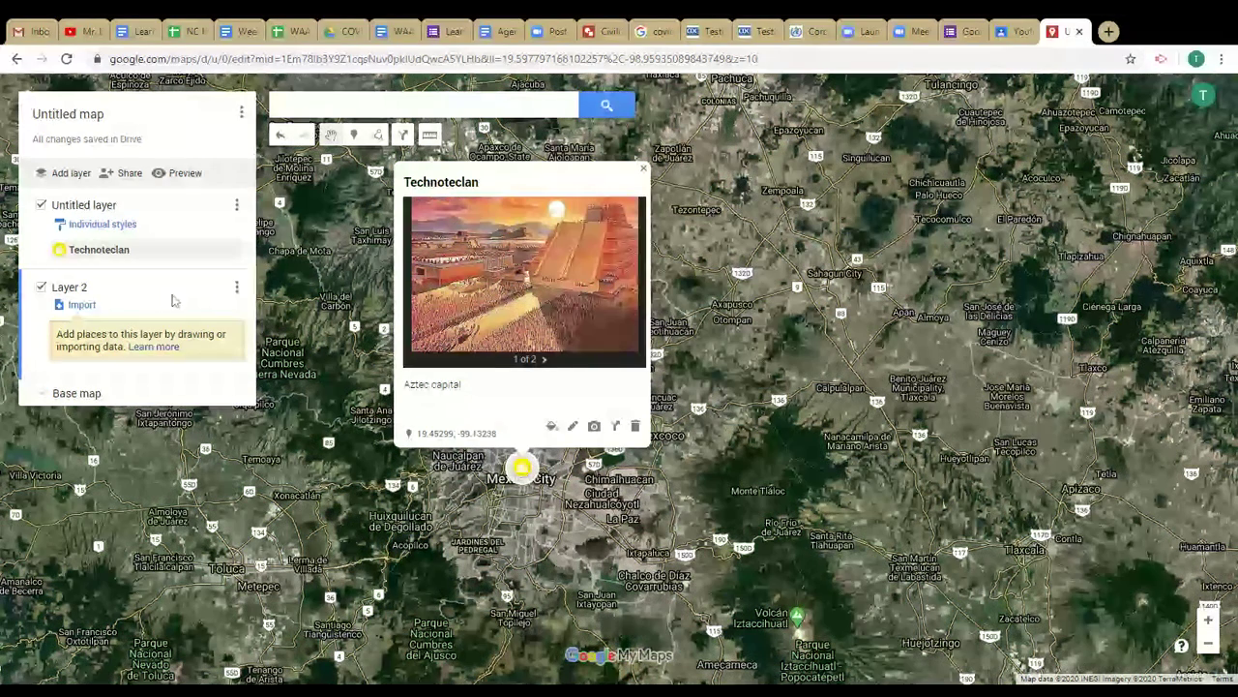
click(235, 289)
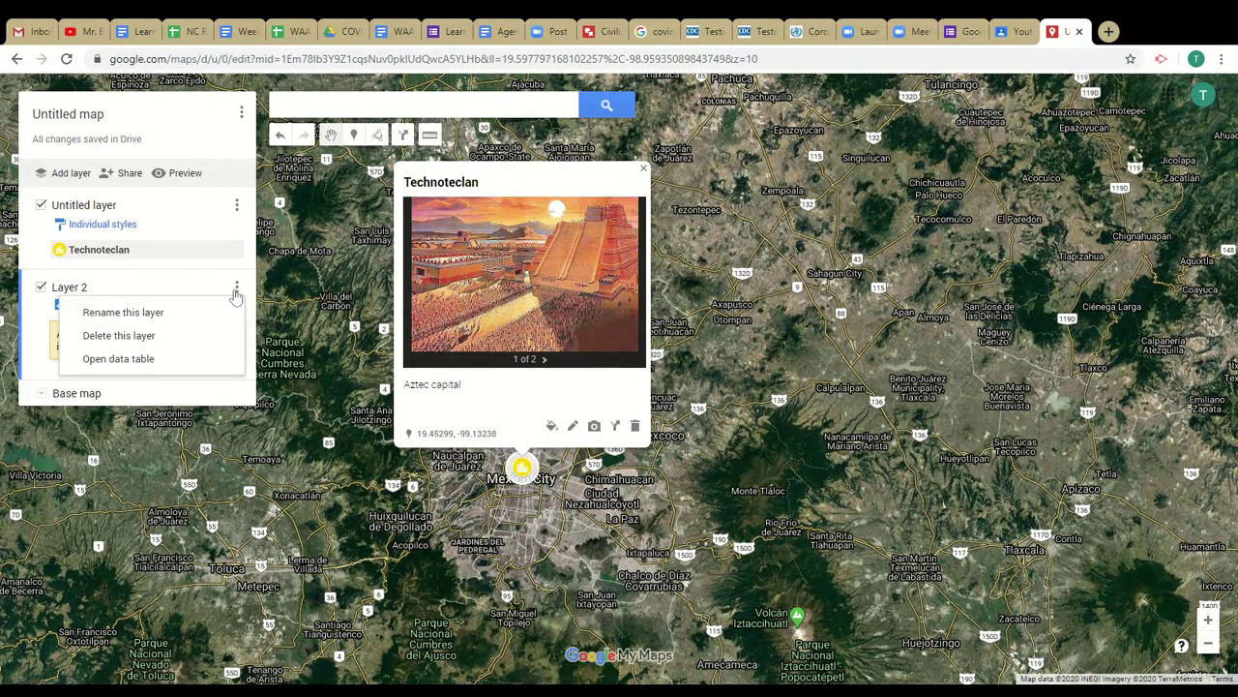
click(169, 286)
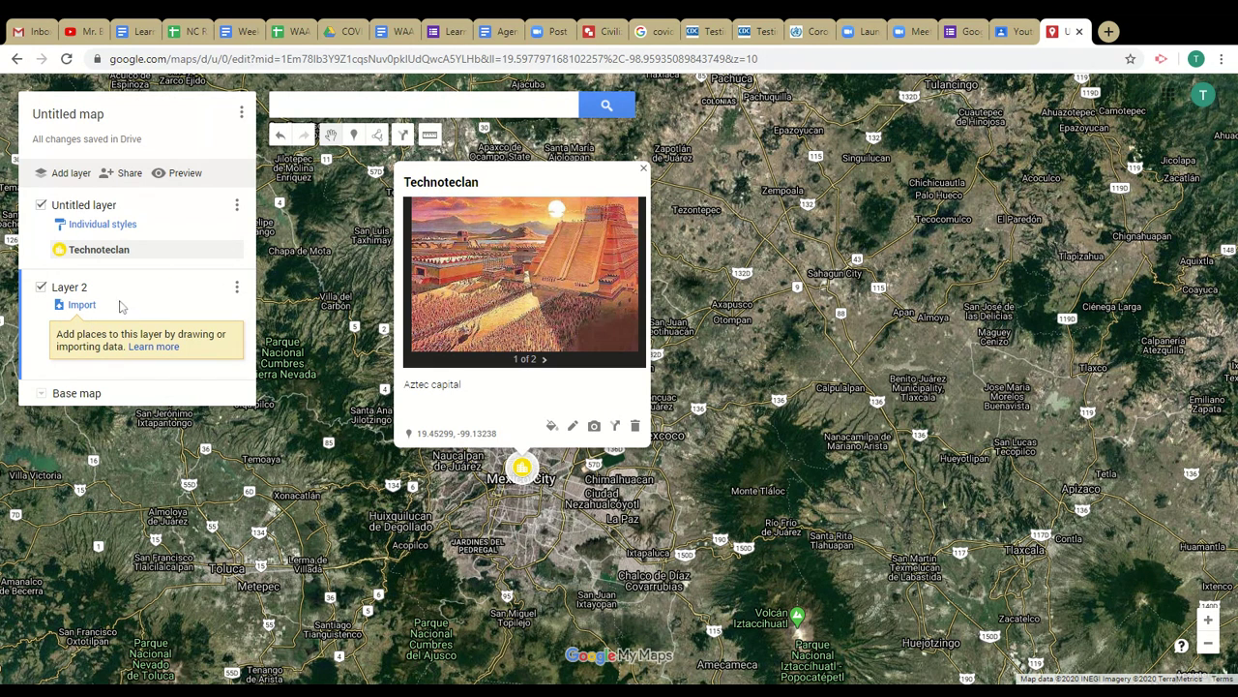
click(206, 237)
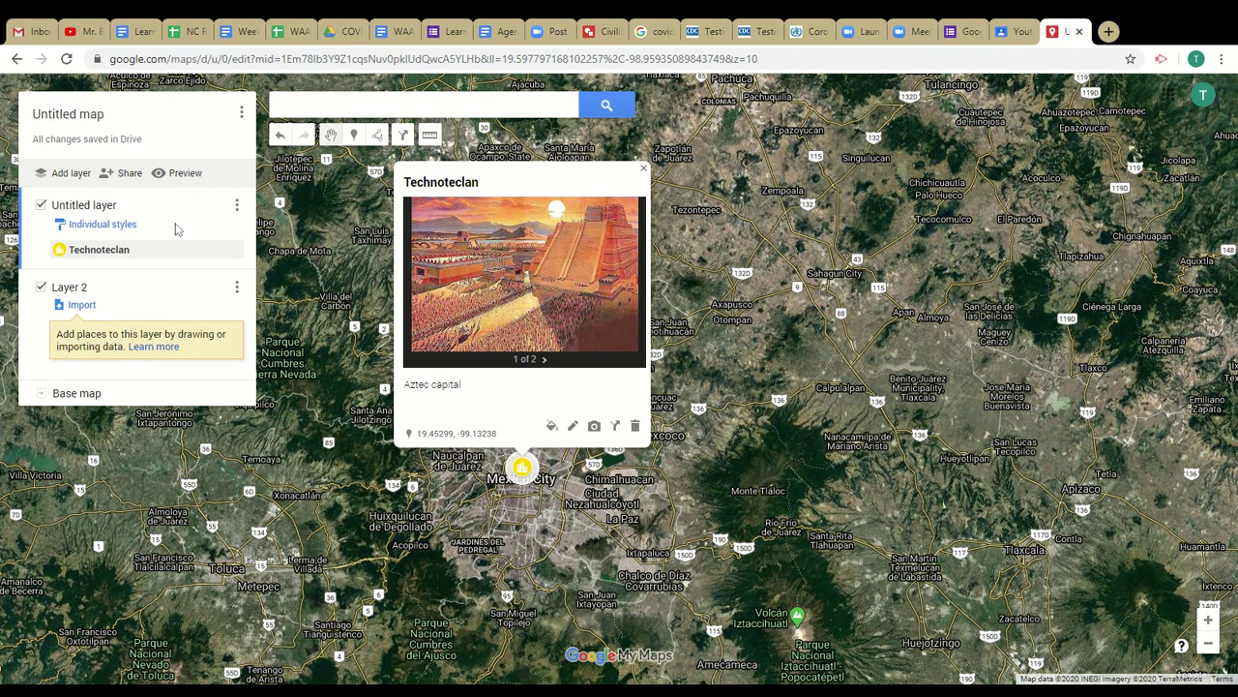
click(180, 298)
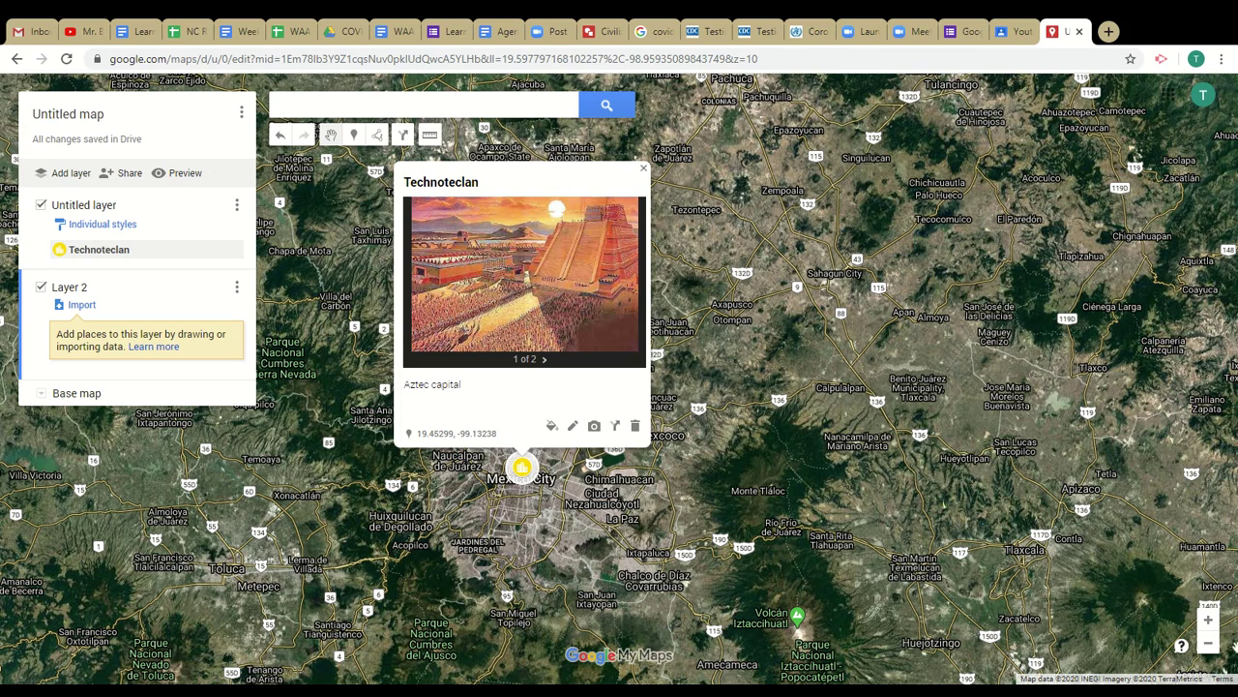
- Look across the world map from Mexico to Europe and North Africa for the next place to mark
click(1207, 643)
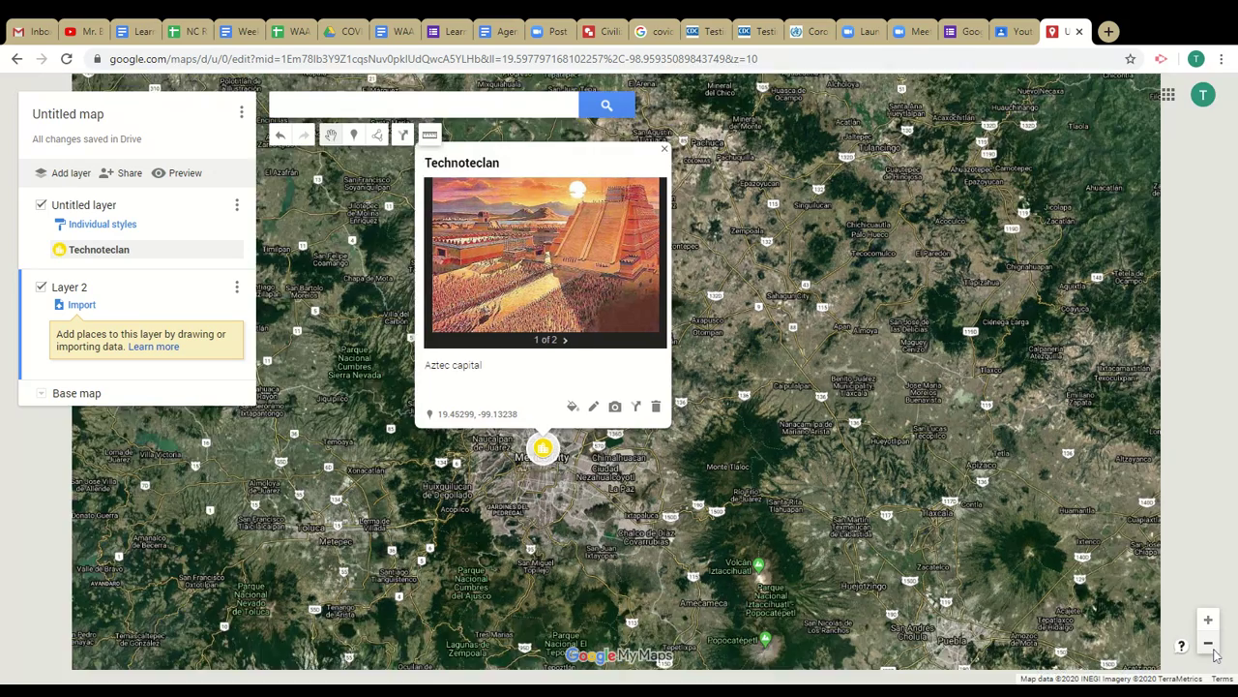
click(1208, 643)
click(1207, 643)
click(1208, 643)
click(1215, 653)
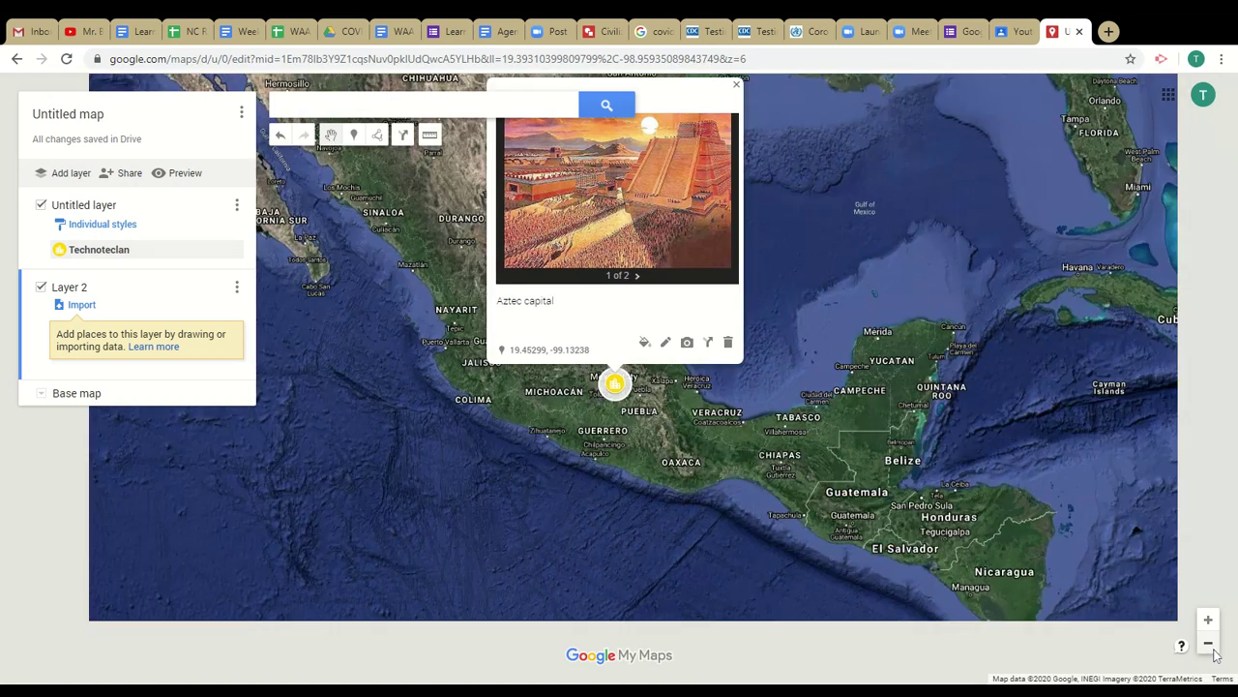
click(1215, 653)
click(1214, 653)
click(1214, 653)
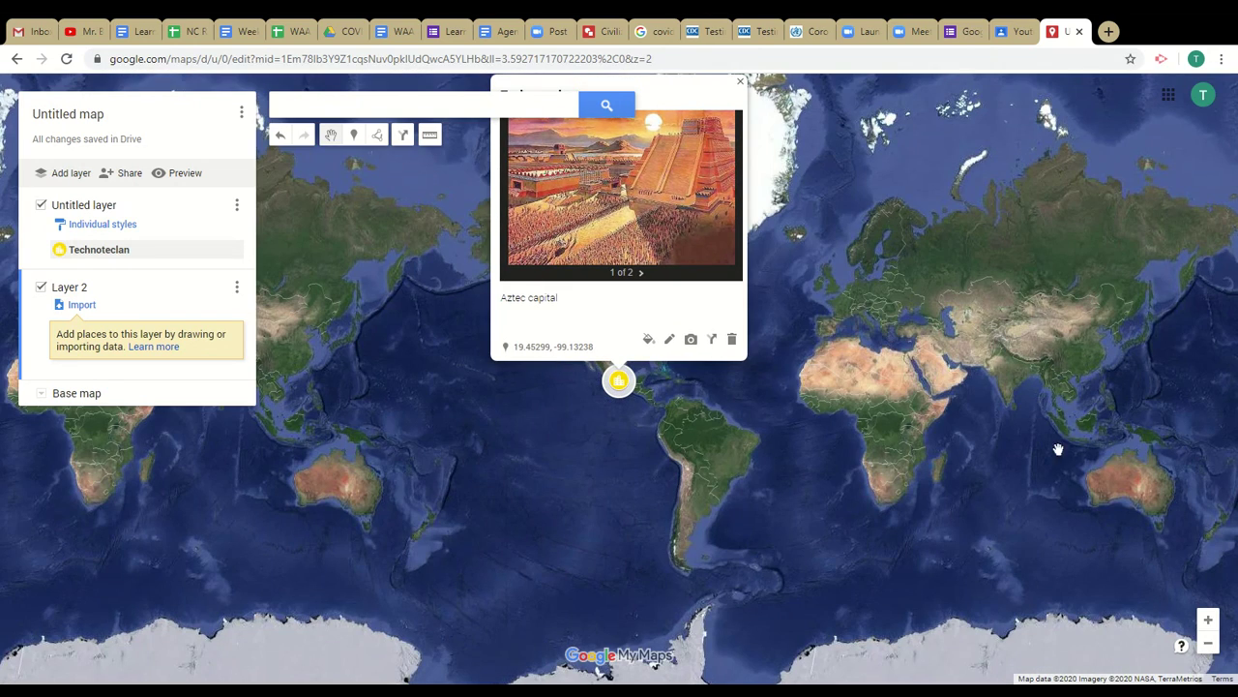
drag(981, 464, 806, 531)
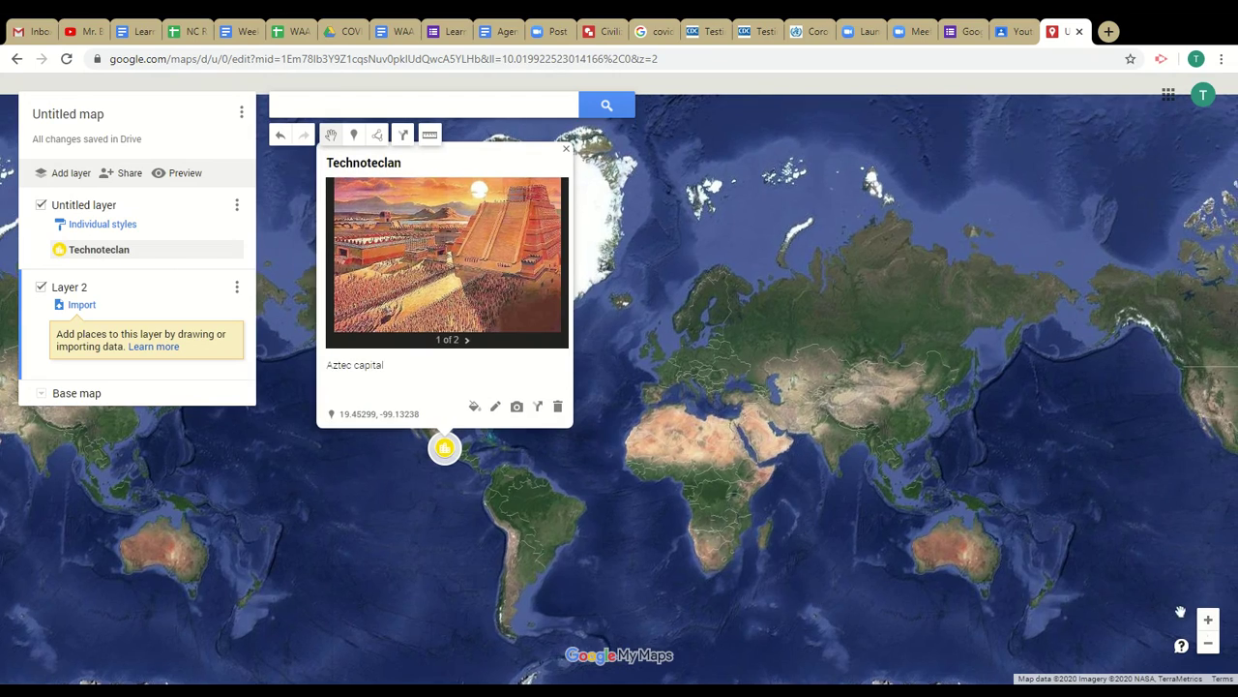
click(1208, 624)
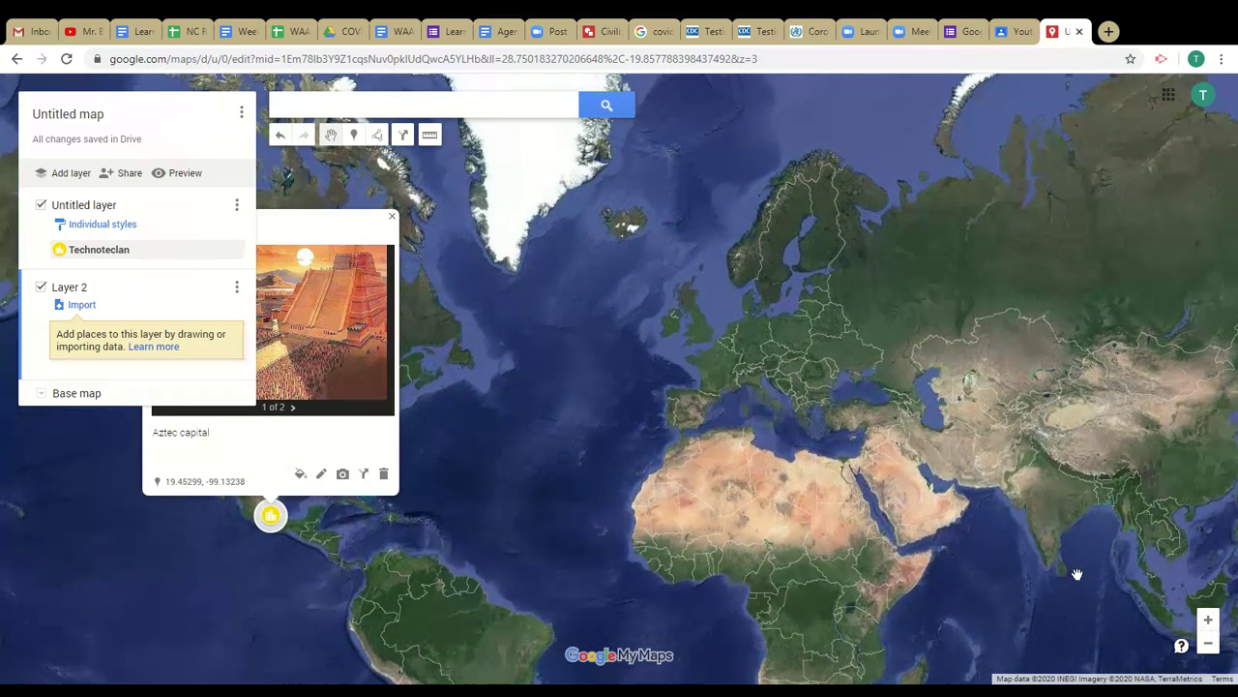
click(1208, 622)
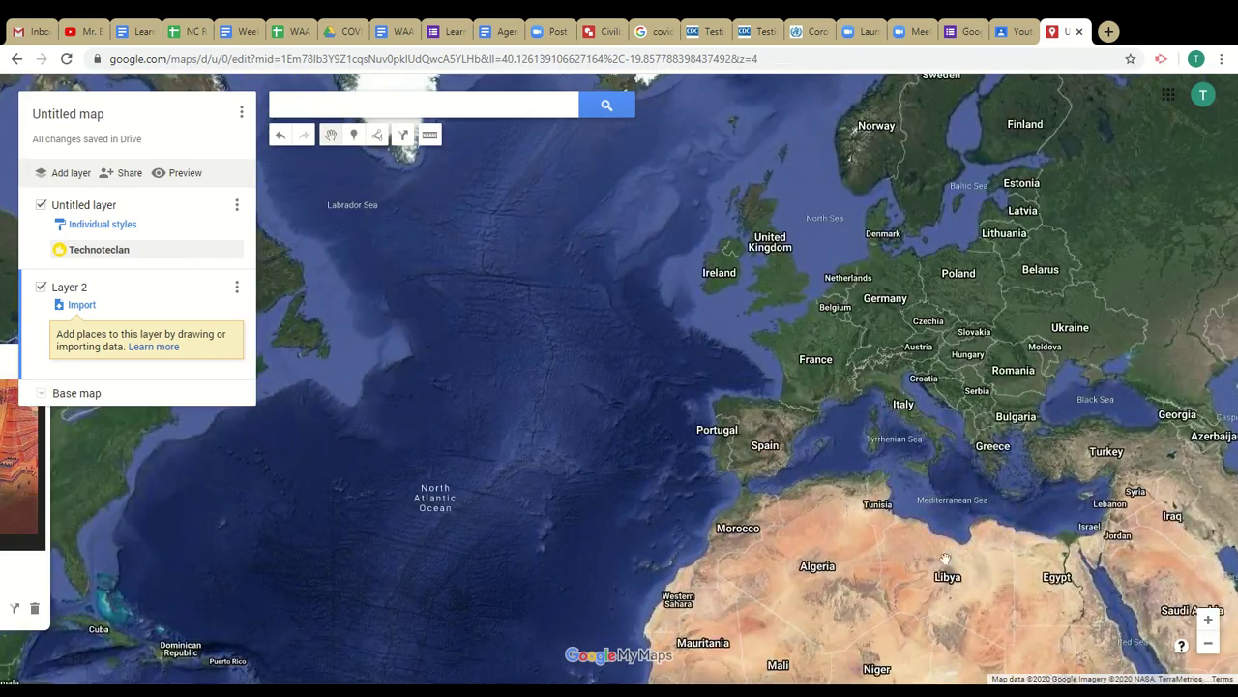
drag(942, 554, 763, 451)
click(1203, 621)
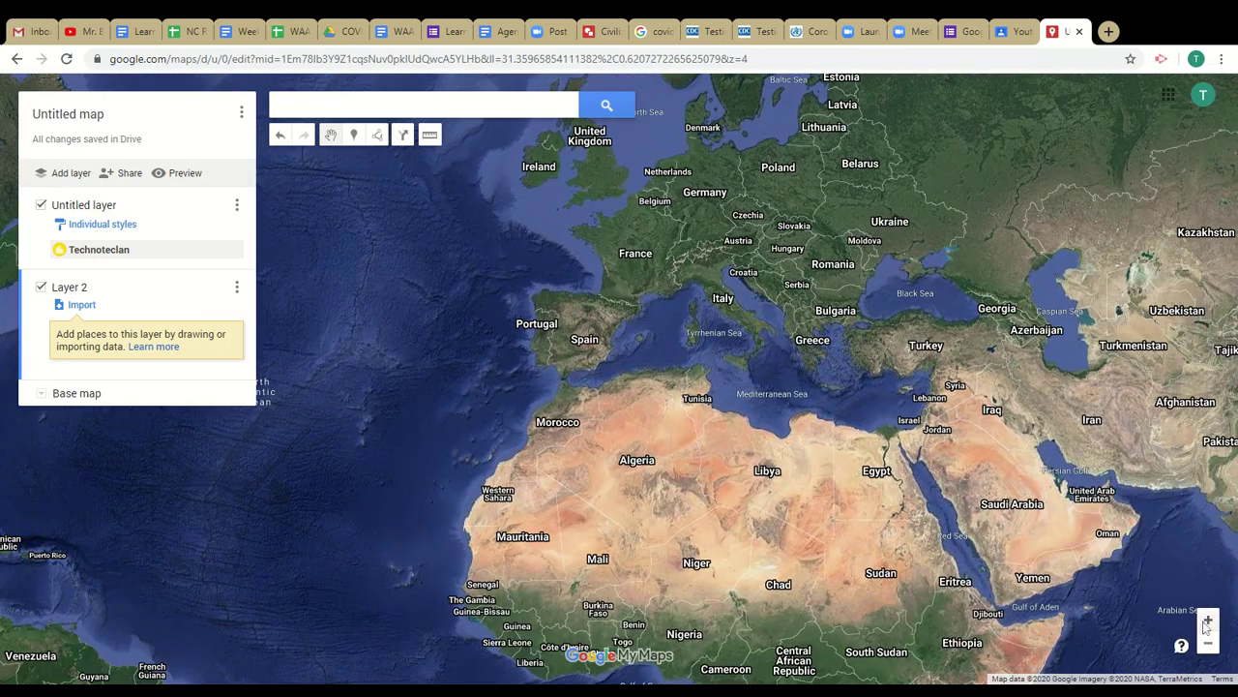
click(1202, 622)
click(1202, 622)
drag(1162, 611, 709, 301)
- Search for Egypt and add the country result to Layer 2 as a marker
click(424, 104)
text(cia)
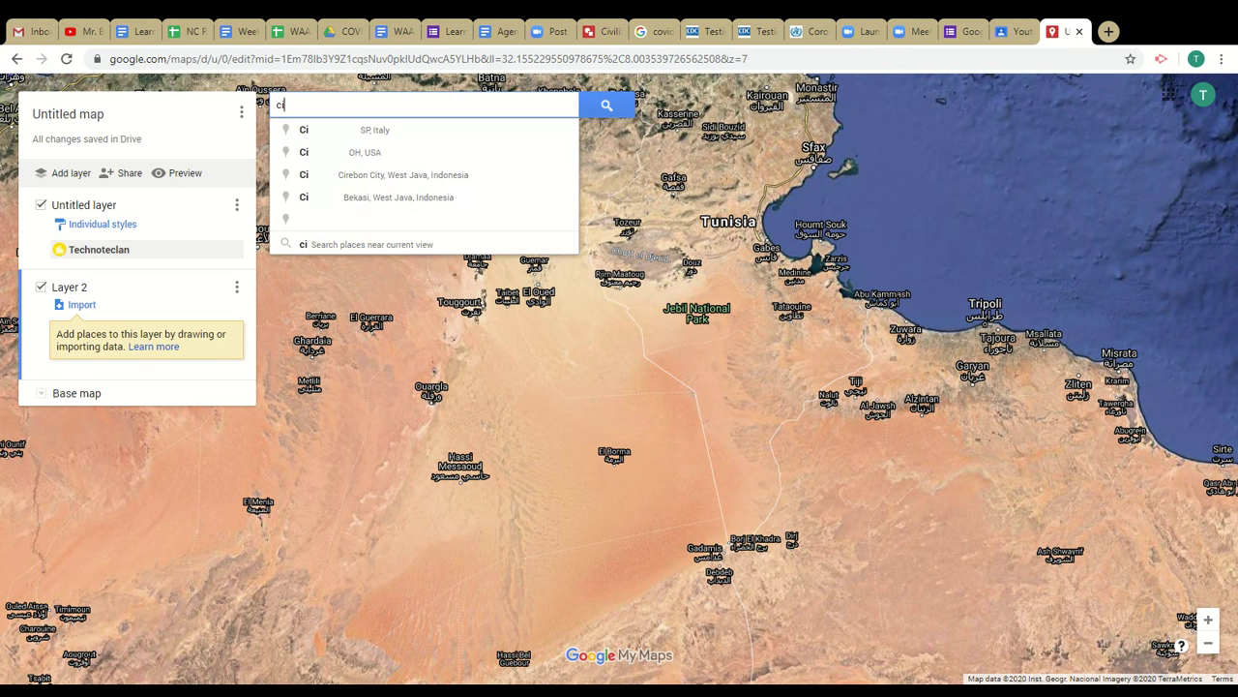
key(BackSpace)
key(BackSpace)
text(egypt)
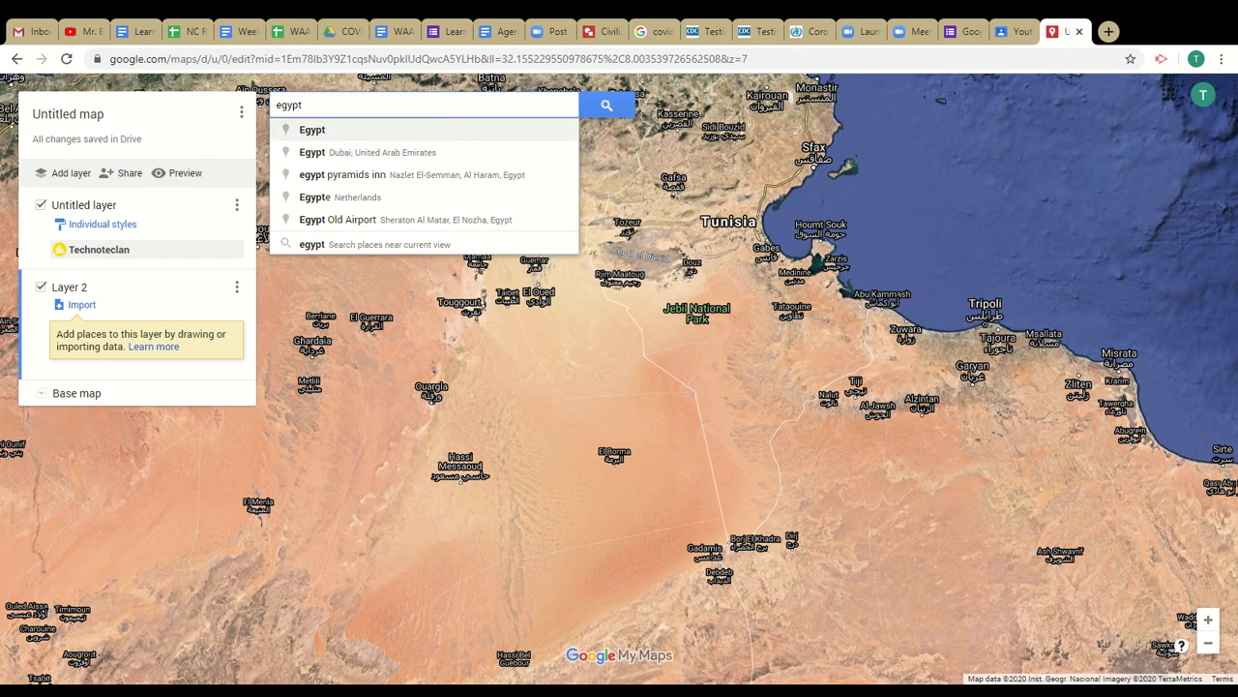
click(451, 137)
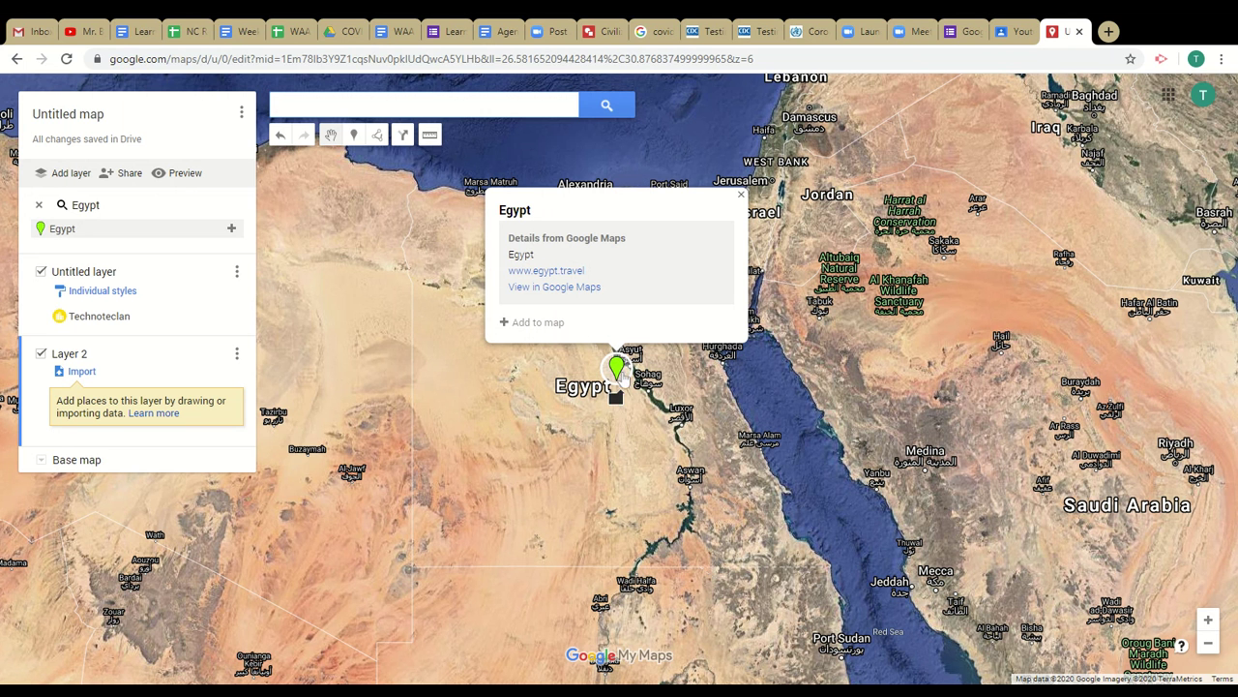
click(534, 322)
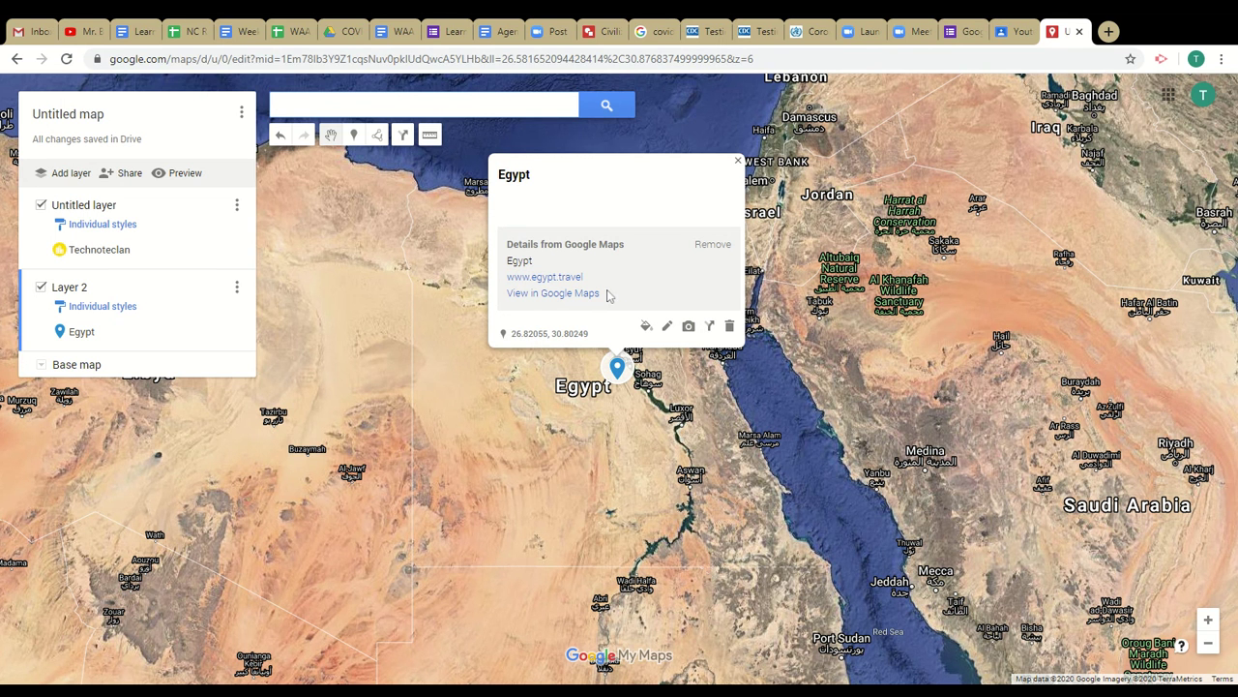